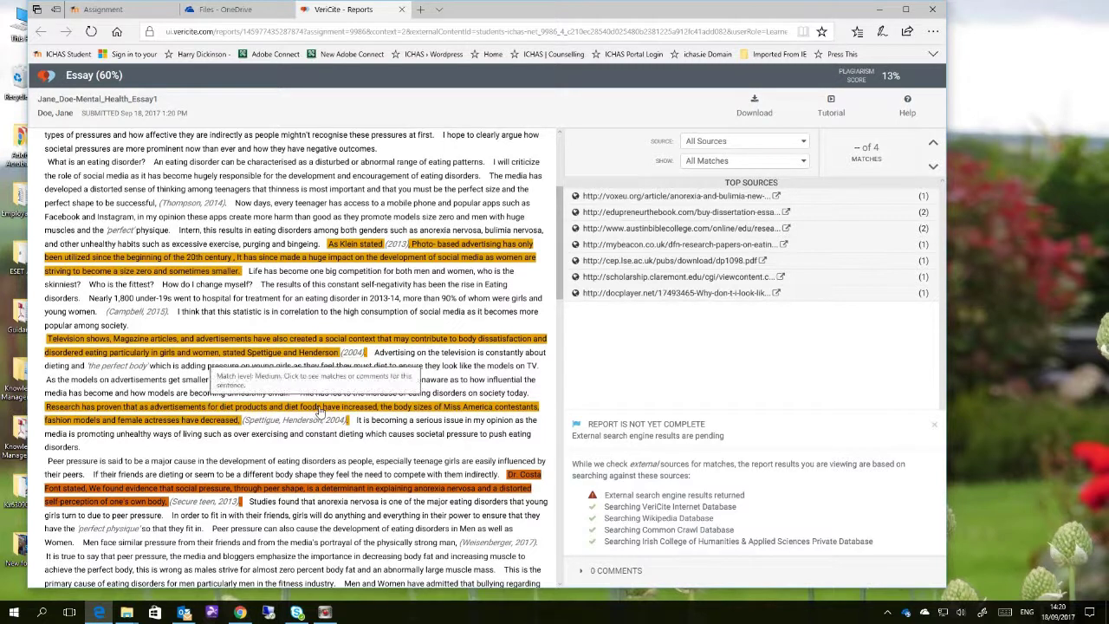
Leave the Moodle assignment page for the Dashboard, with the OneDrive file list open in another tab
left_click(226, 10)
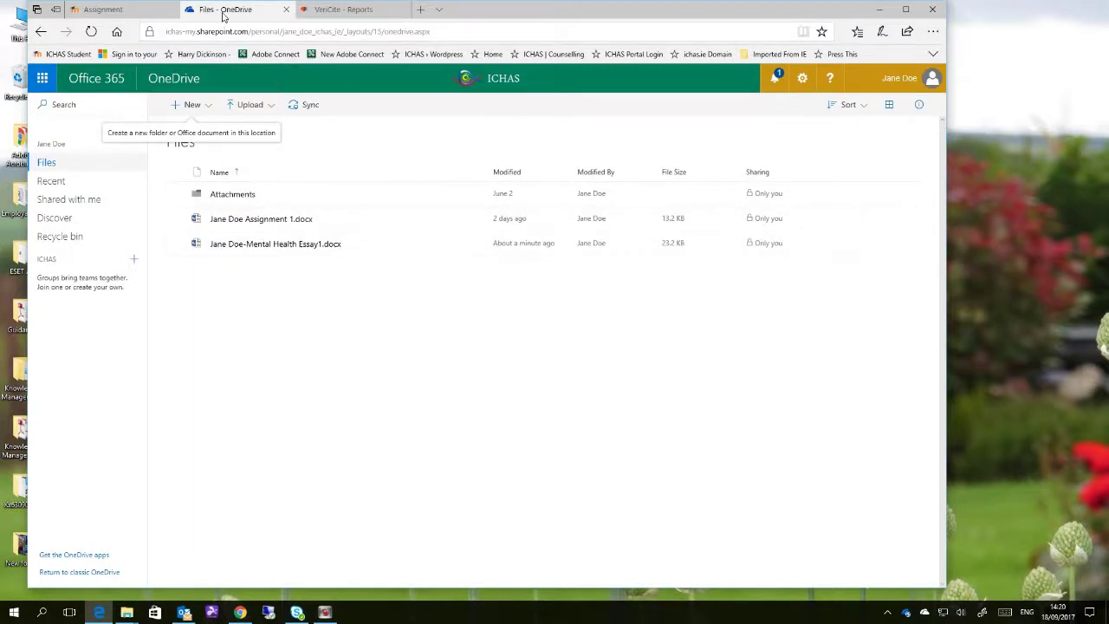
left_click(111, 10)
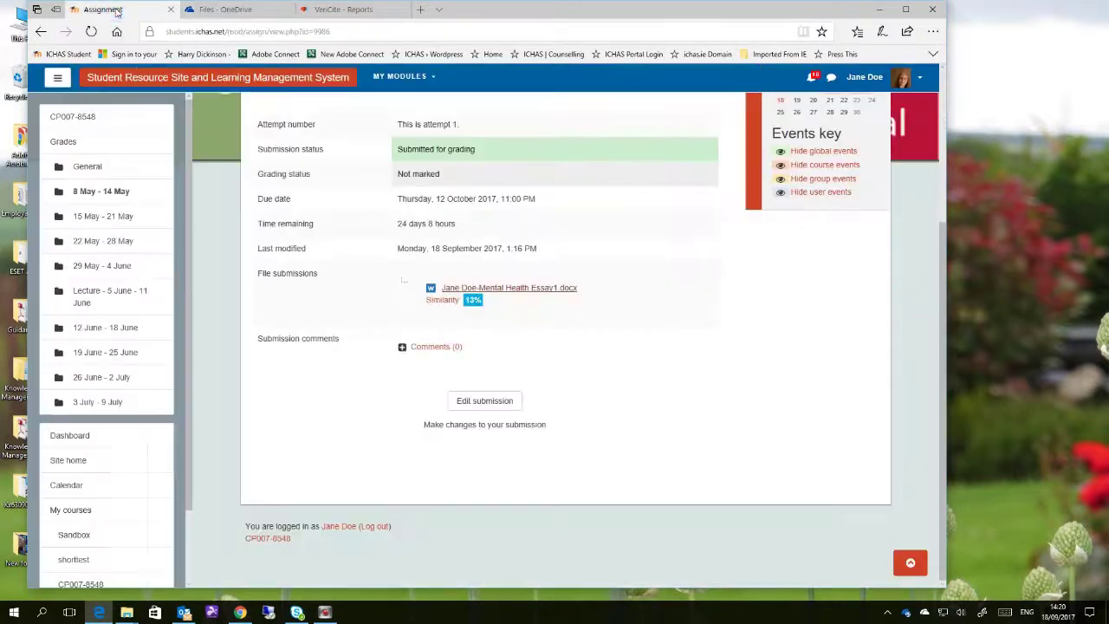
scroll(635, 444, "up", 3)
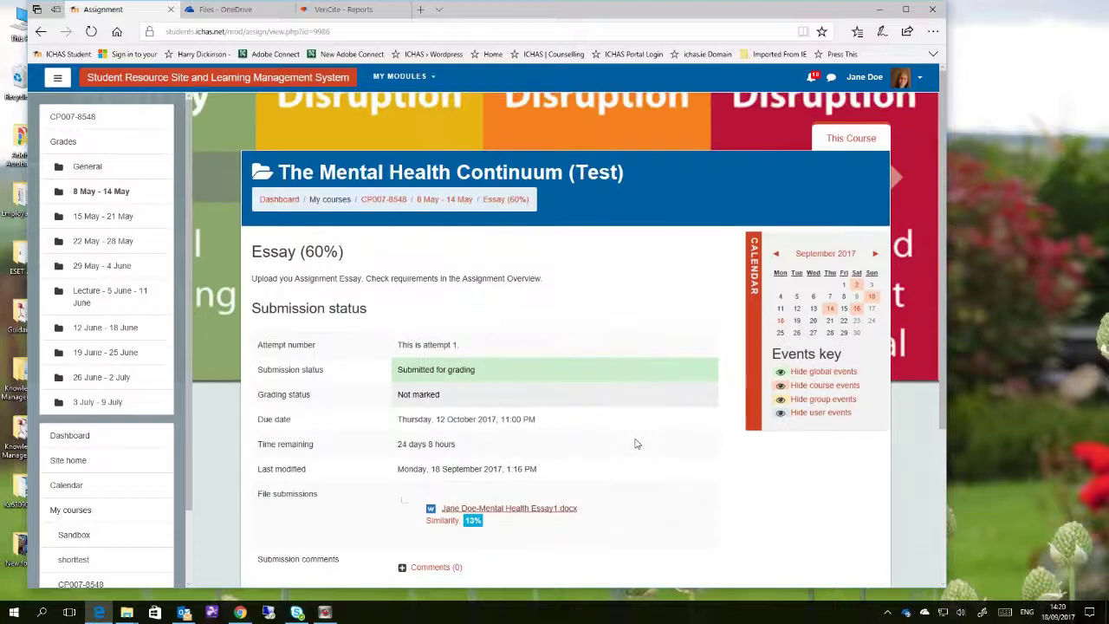
left_click(56, 437)
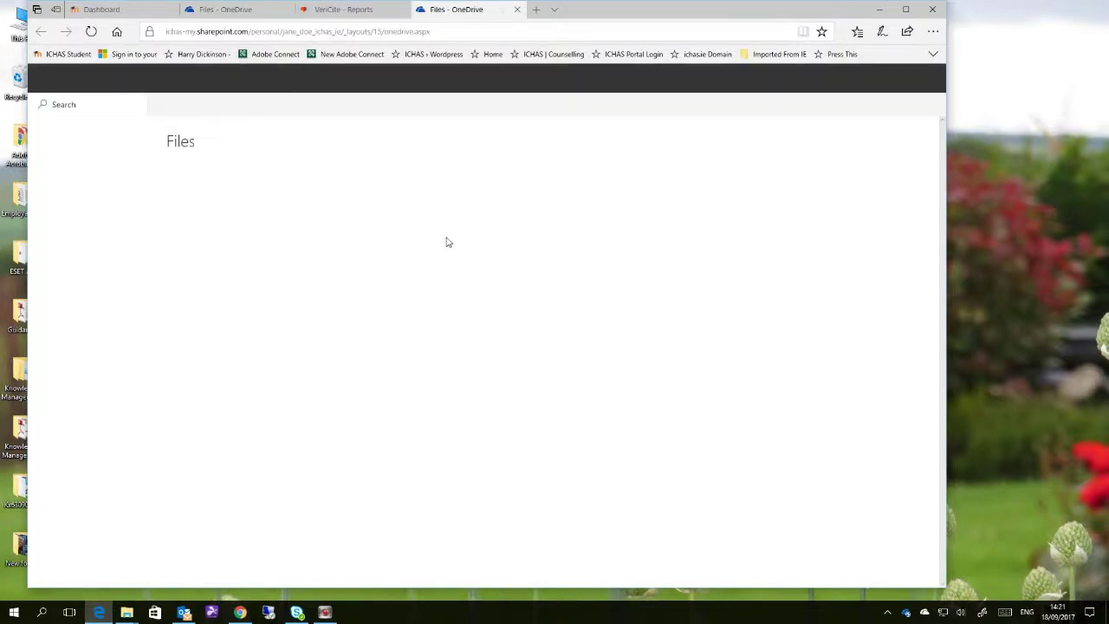
Close the duplicate Files - OneDrive tab and open Mental Health Essay1.docx in Word Online
left_click(287, 10)
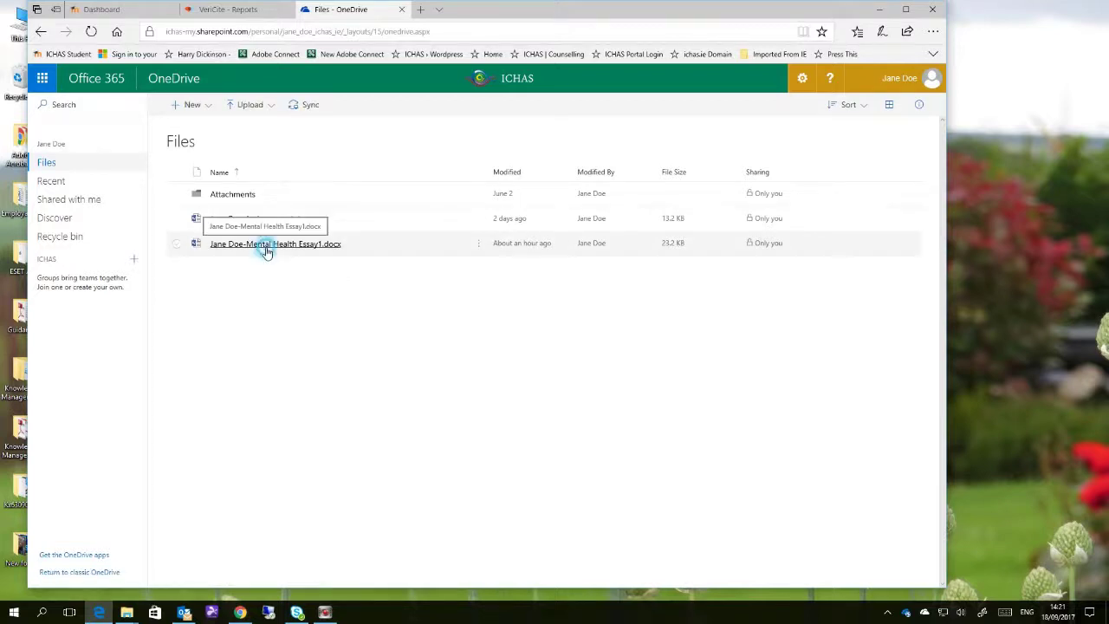
left_click(267, 249)
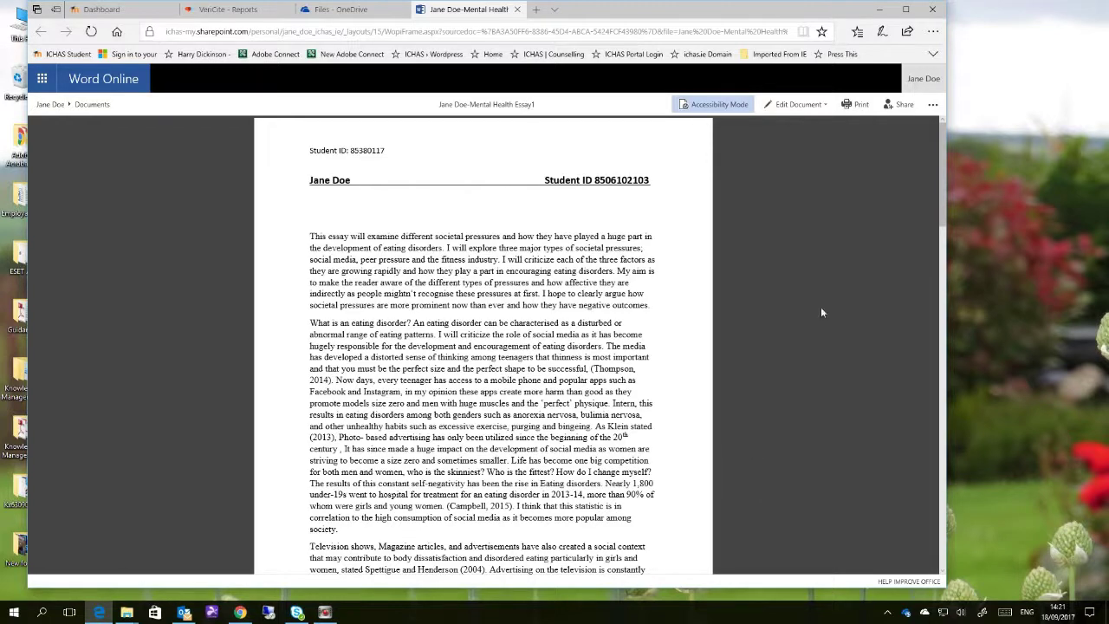
Switch Mental Health Essay1 to Edit in Browser mode and scroll down the text
left_click(805, 107)
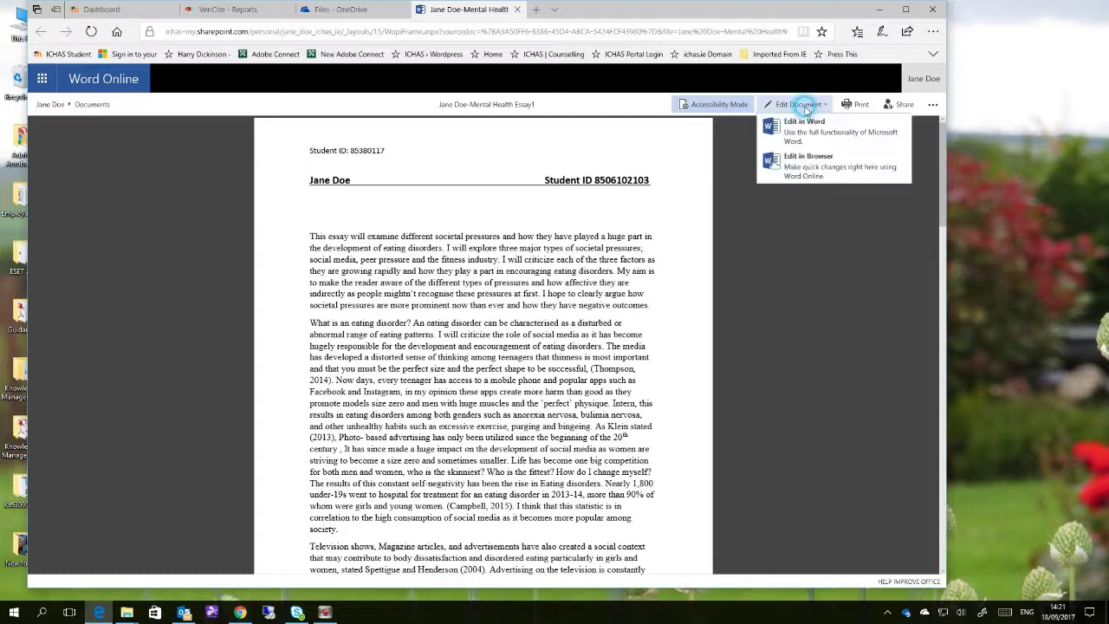
left_click(815, 170)
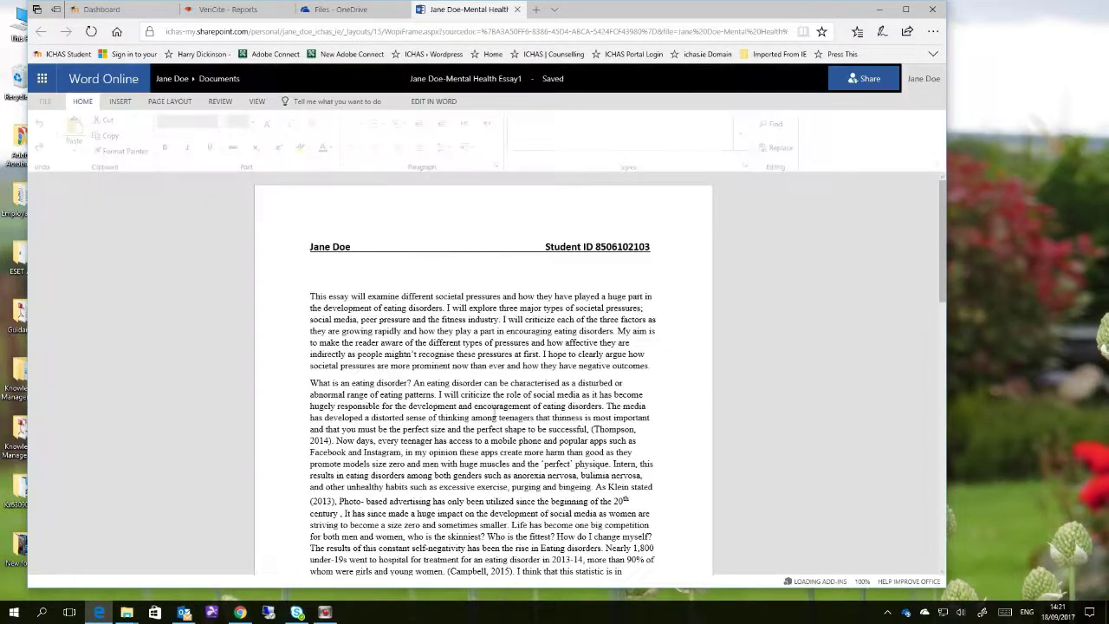
scroll(494, 409, "down", 3)
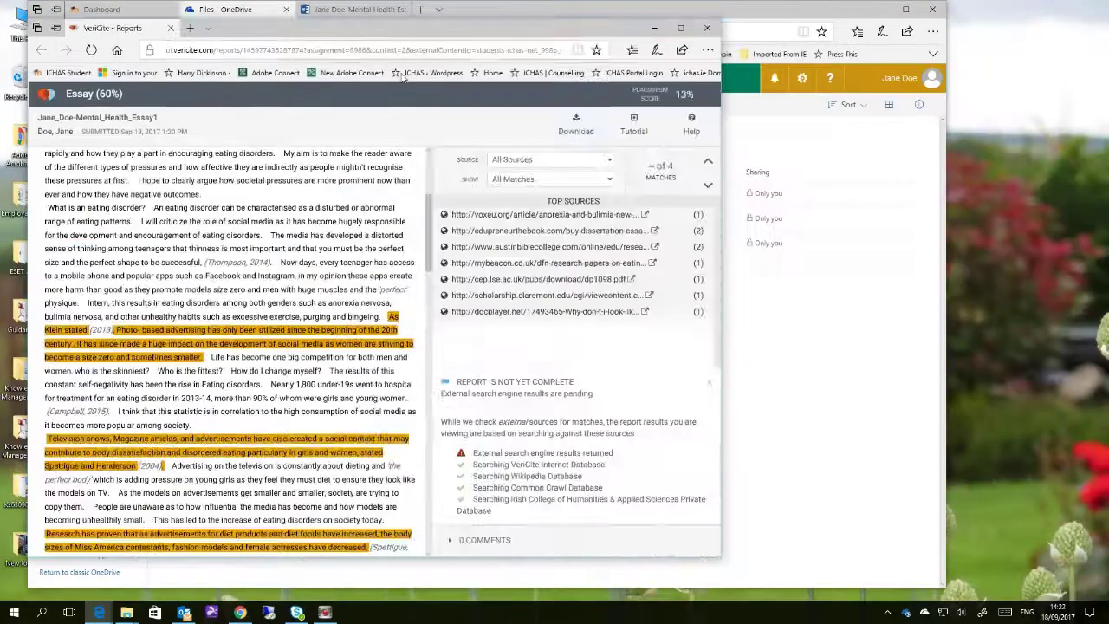
Put the essay window on the left and the VeriCite report on the right, at the peer-pressure paragraph
mouse_move(411, 28)
left_mouse_down()
mouse_move(936, 31)
mouse_move(916, 133)
mouse_move(874, 117)
mouse_move(886, 117)
left_mouse_up()
left_click(355, 8)
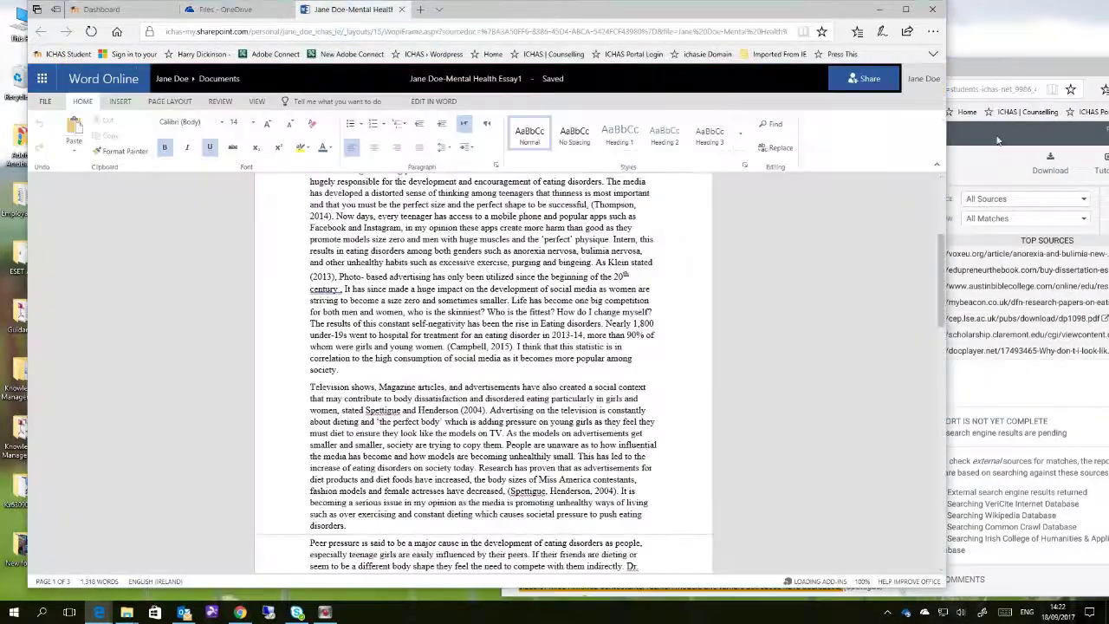
left_click_drag(901, 19, 631, 54)
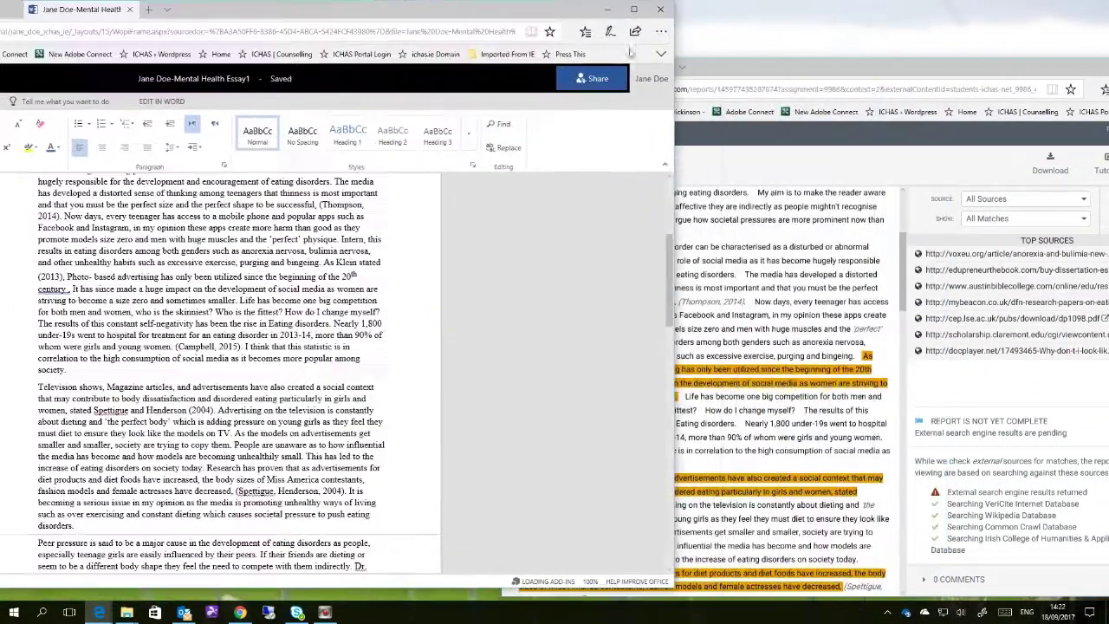
left_click_drag(783, 74, 739, 64)
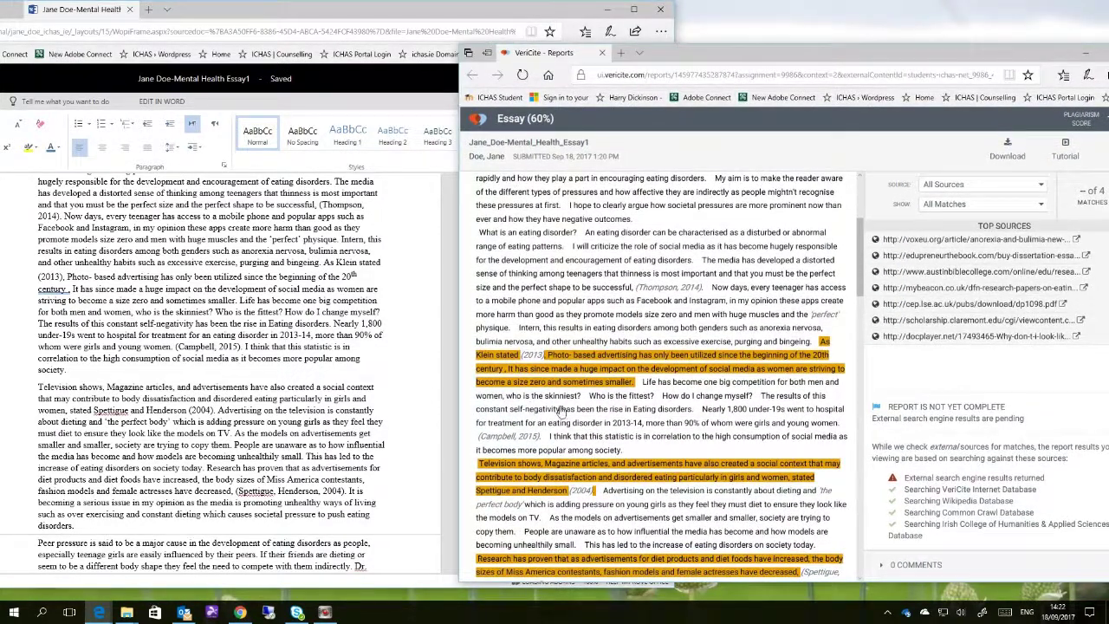
scroll(559, 412, "down", 4)
scroll(188, 416, "down", 5)
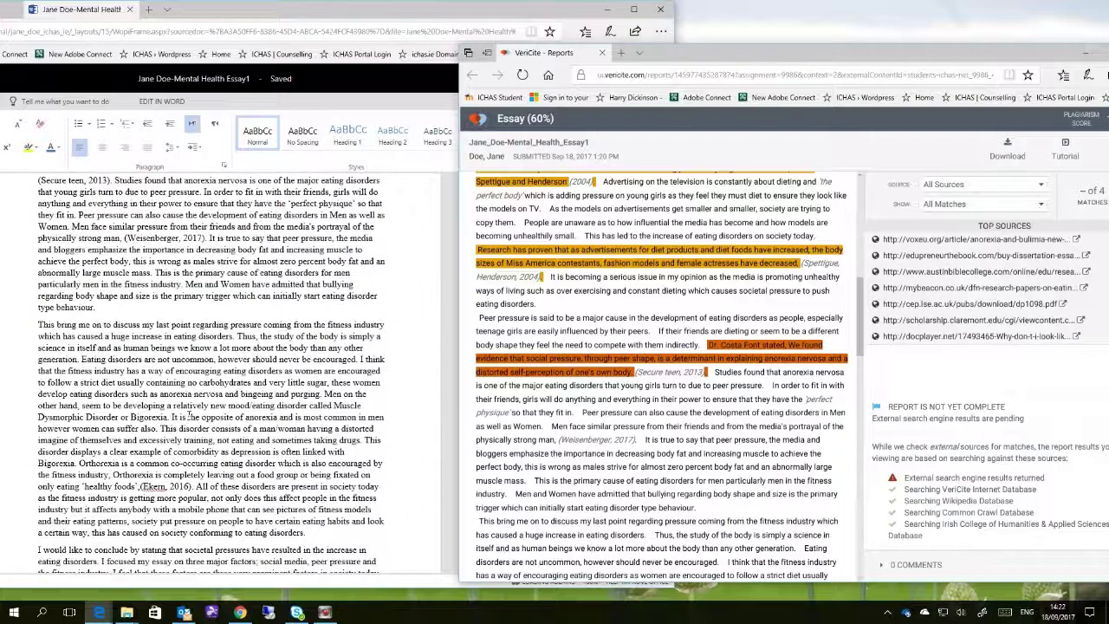
scroll(189, 414, "down", 3)
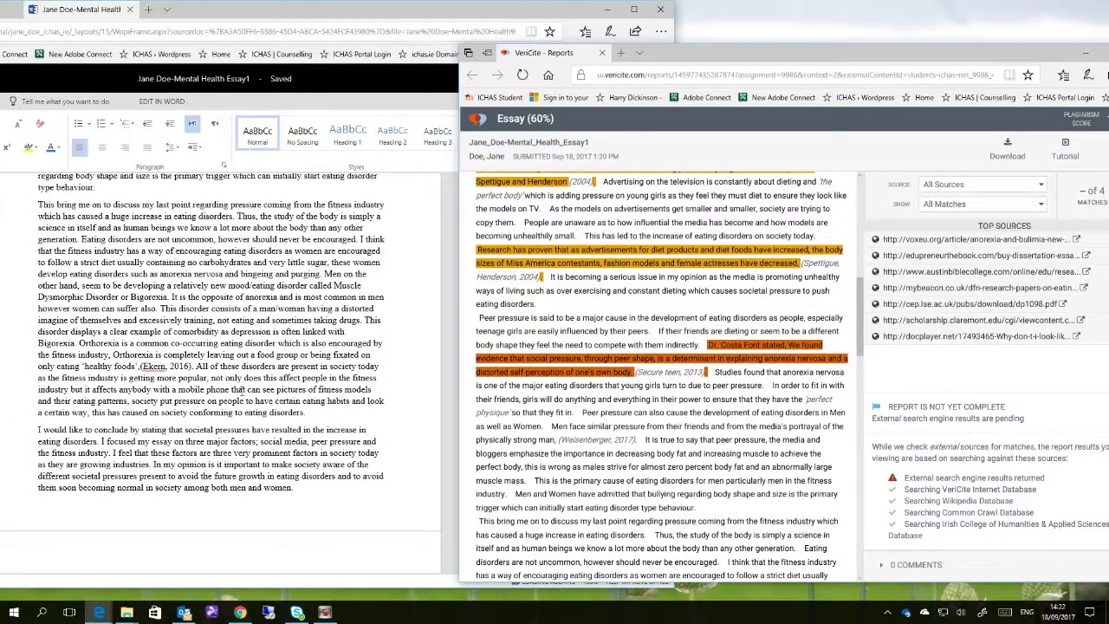
scroll(240, 391, "up", 3)
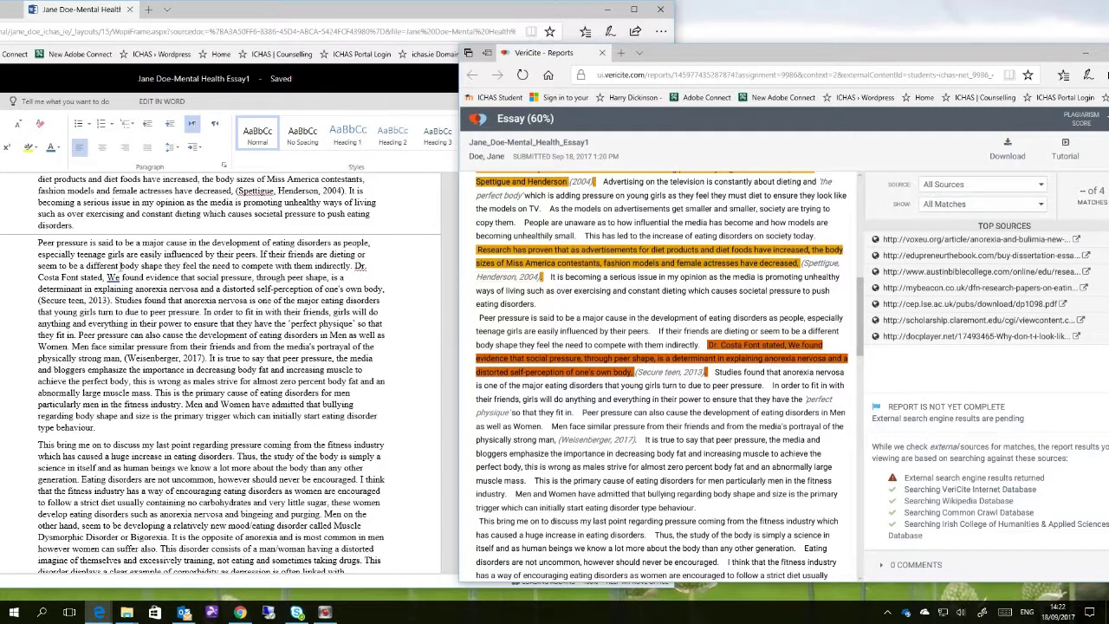
Enclose the Costa Font quotation, from 'We found' to 'own body,', in quotation marks
left_click(108, 276)
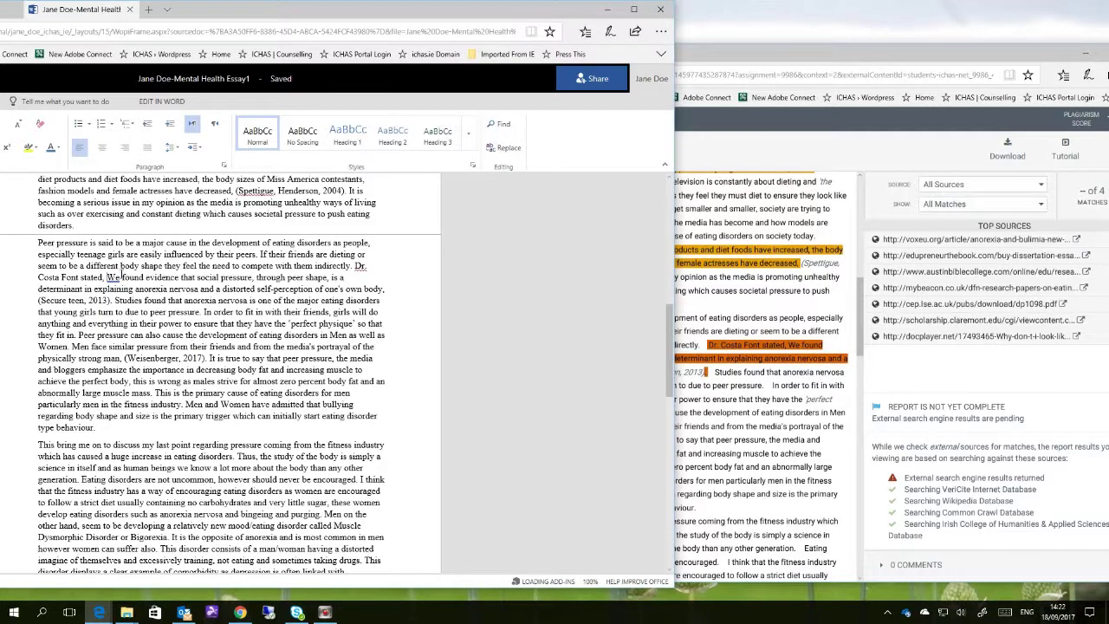
type("\"")
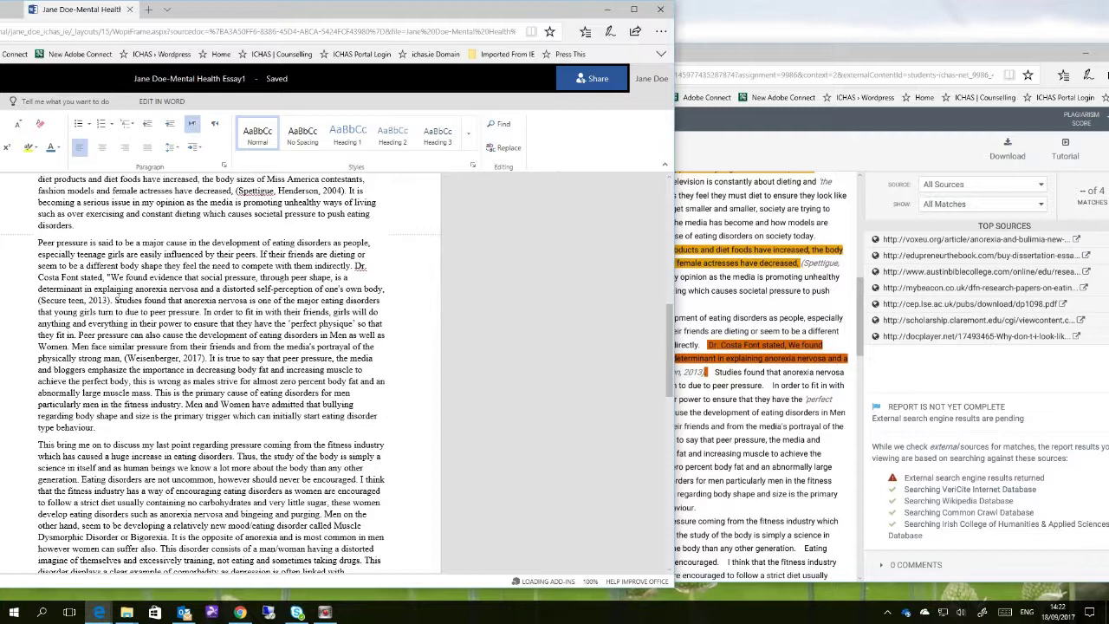
left_click(385, 288)
left_click(387, 292)
type("\"")
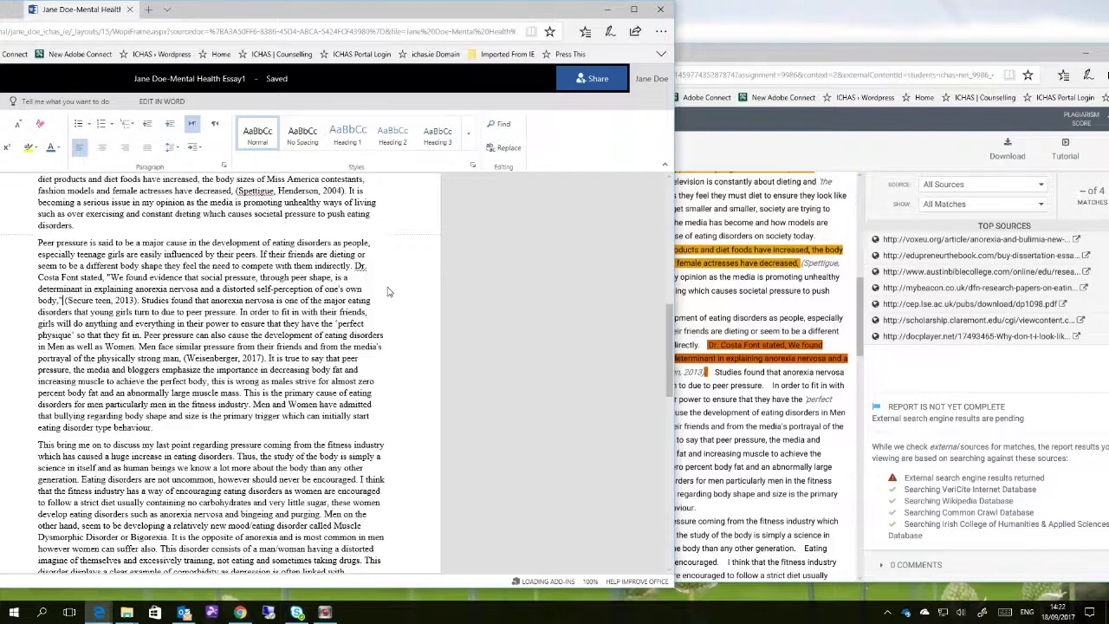
Check which sources the flagged passage matches in the VeriCite report
left_click(792, 385)
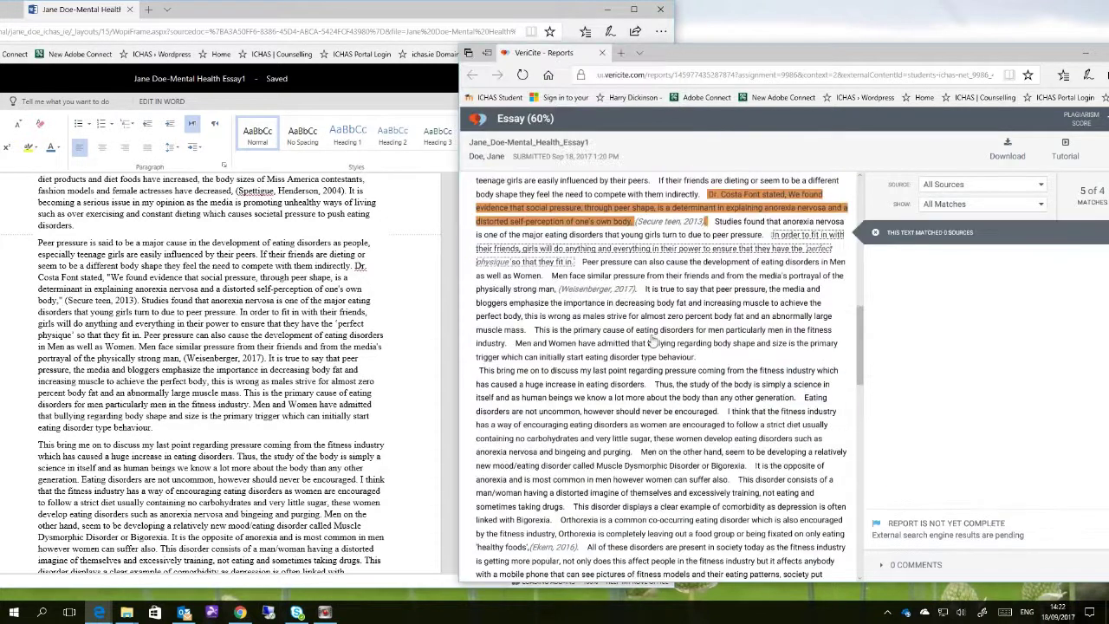
scroll(661, 353, "up", 5)
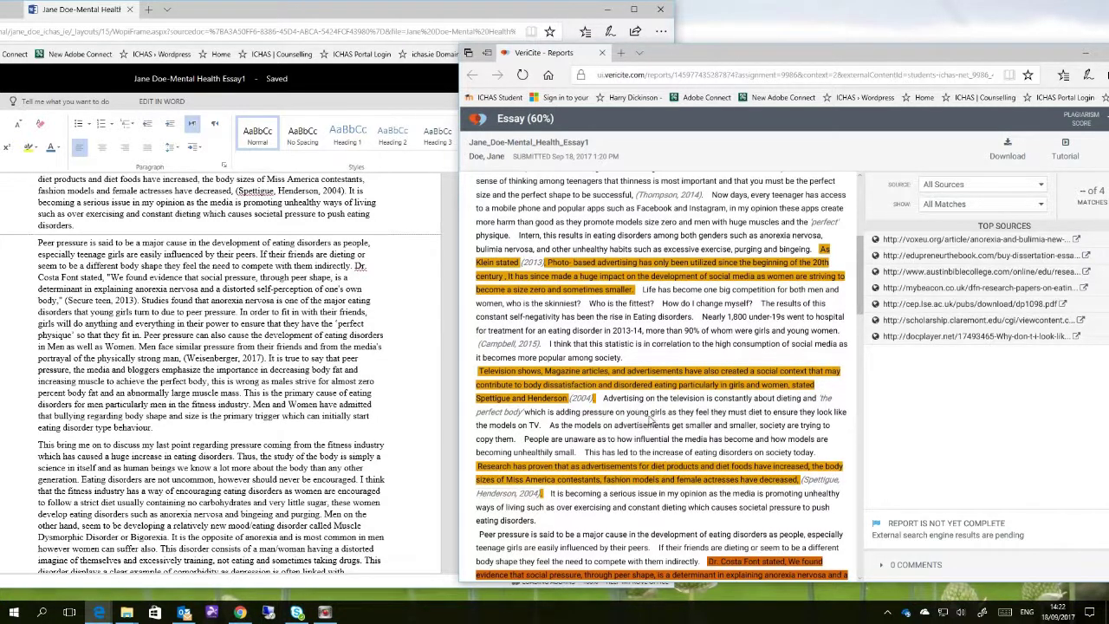
scroll(646, 442, "down", 3)
scroll(646, 441, "up", 1)
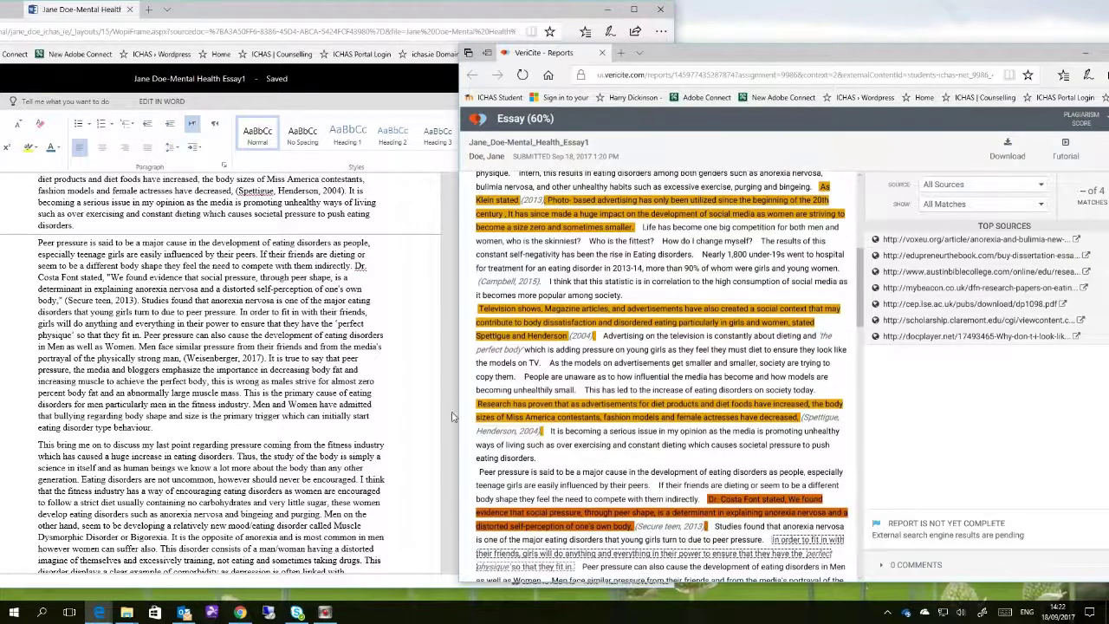
scroll(171, 312, "up", 3)
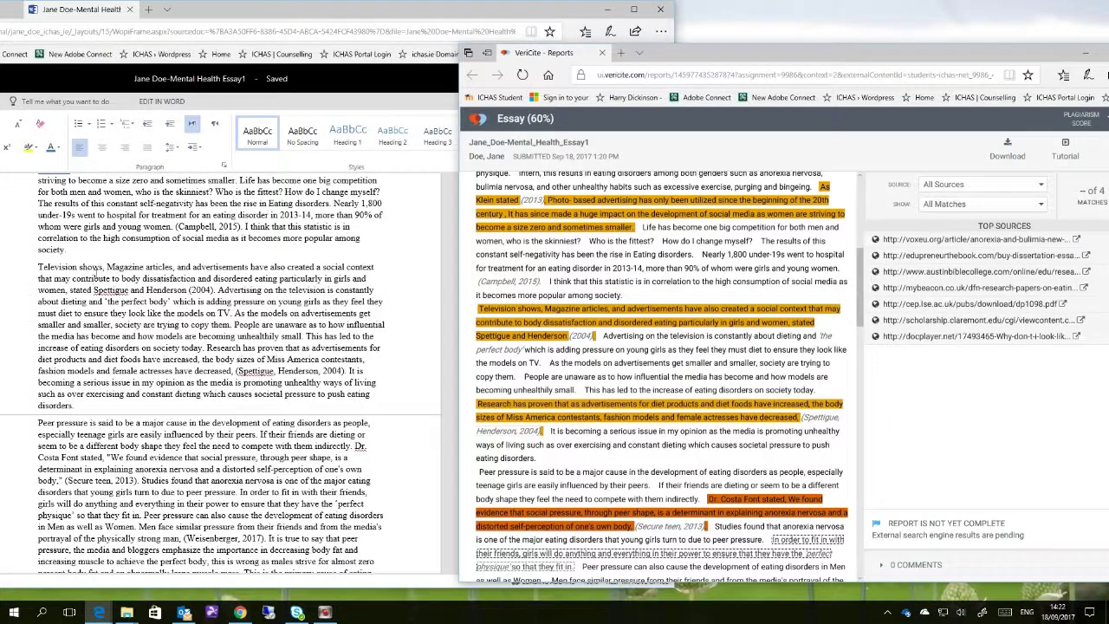
Put quotation marks around the 'Television shows…women,' passage, then return to the report
left_click(39, 267)
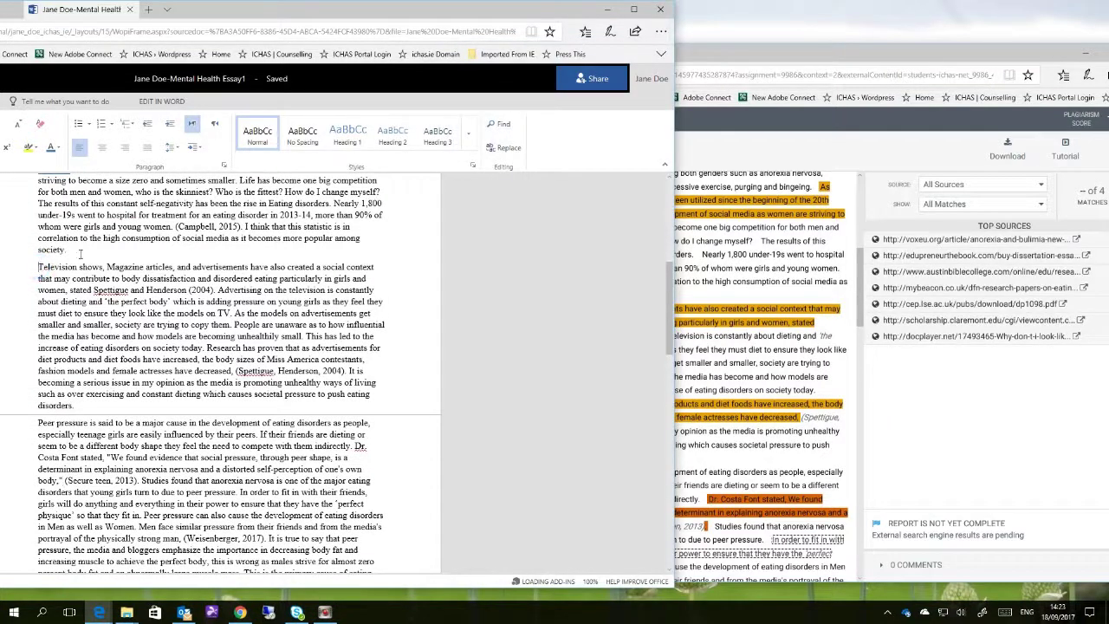
type("\"")
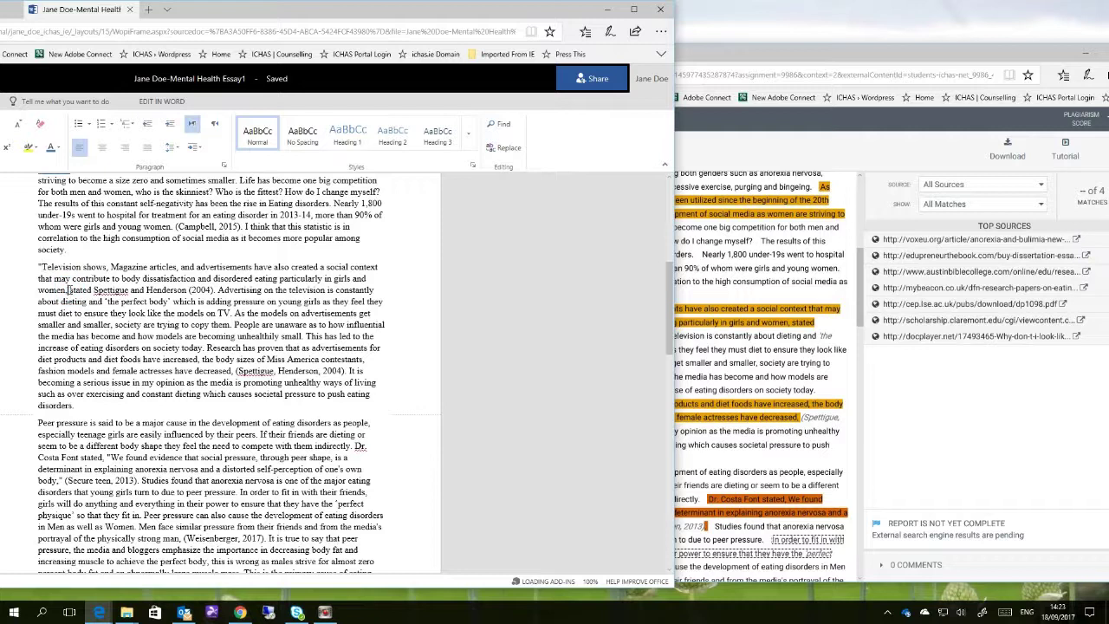
type("\"")
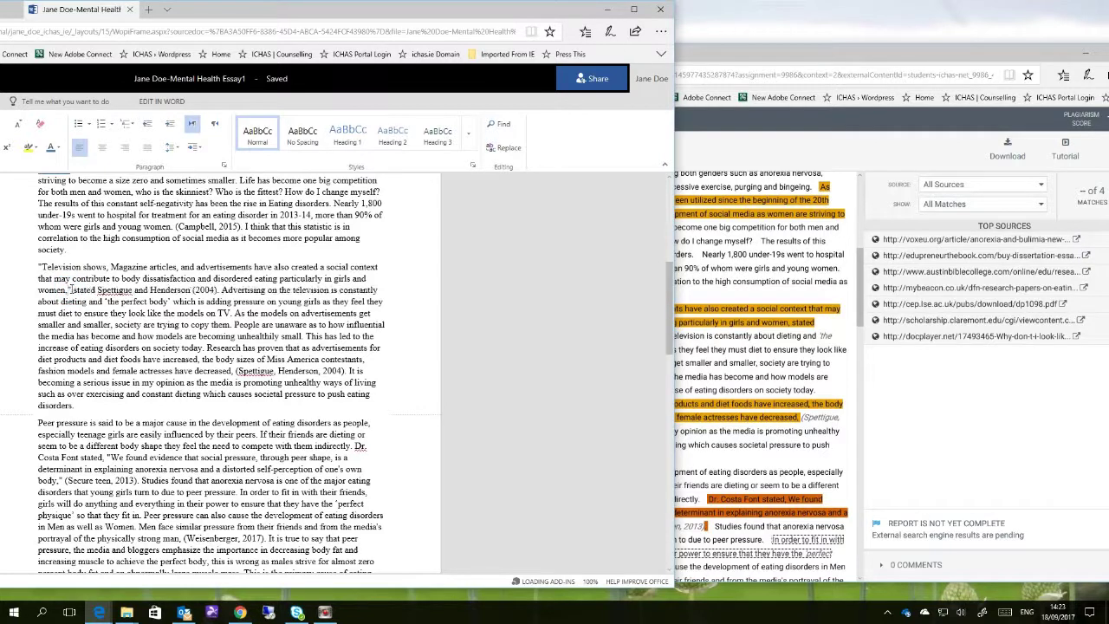
left_click(786, 289)
Scroll through the VeriCite highlights and restore the report window so the 13% score shows
scroll(759, 449, "up", 3)
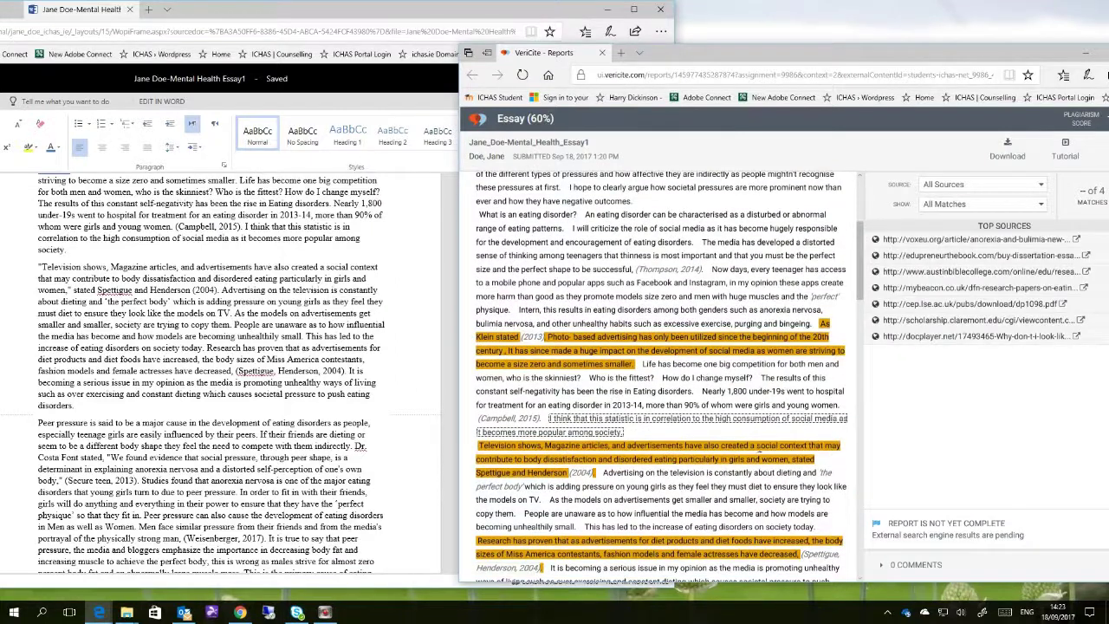
scroll(545, 500, "up", 3)
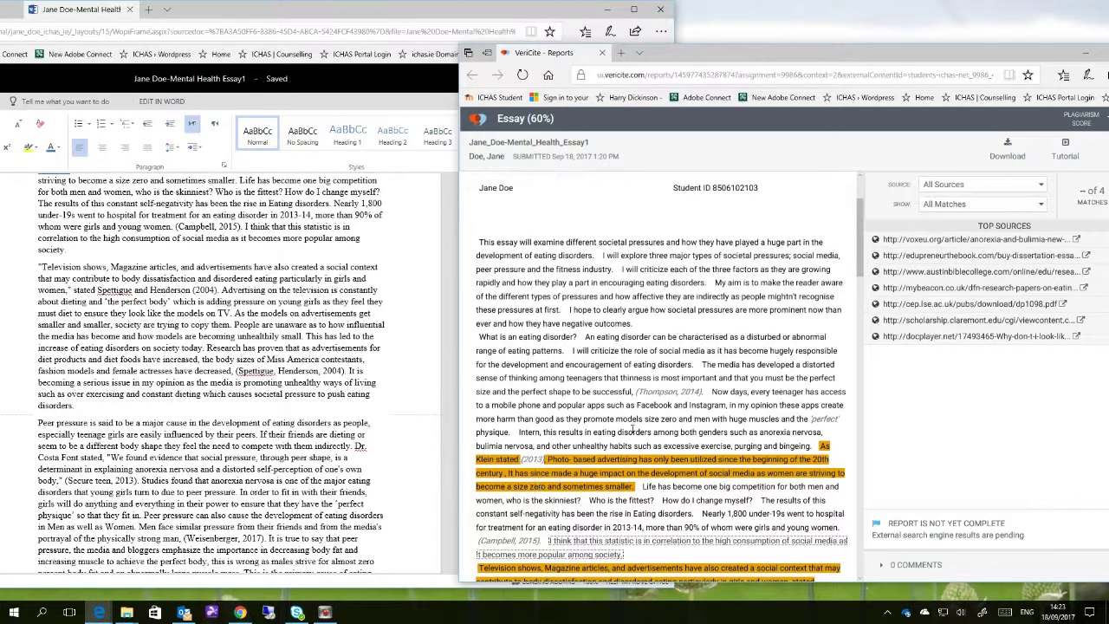
scroll(638, 463, "down", 2)
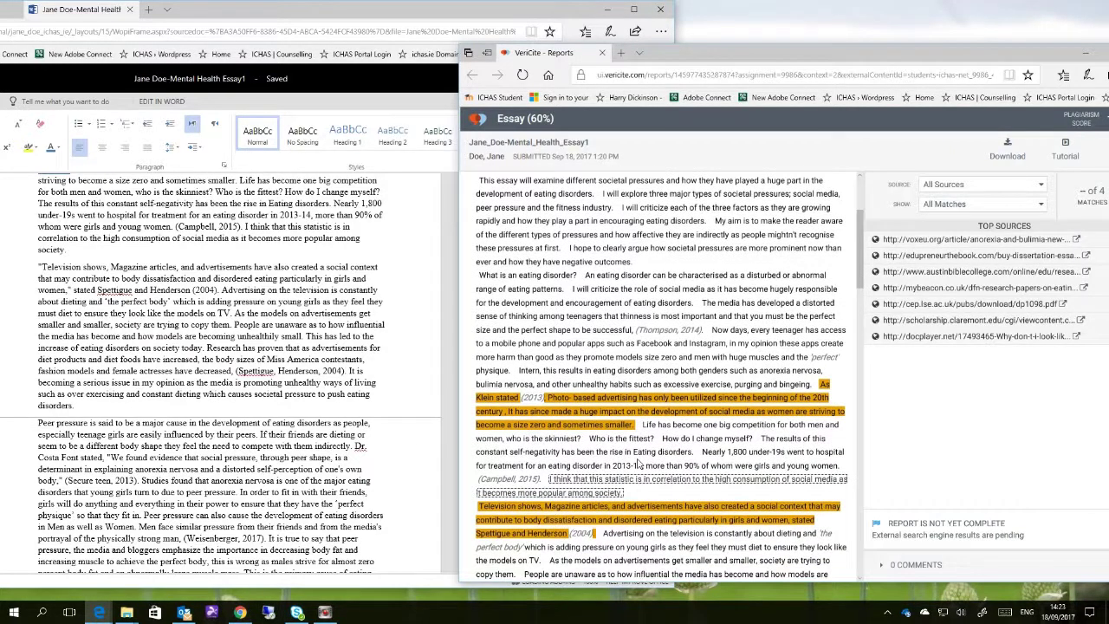
scroll(639, 463, "down", 5)
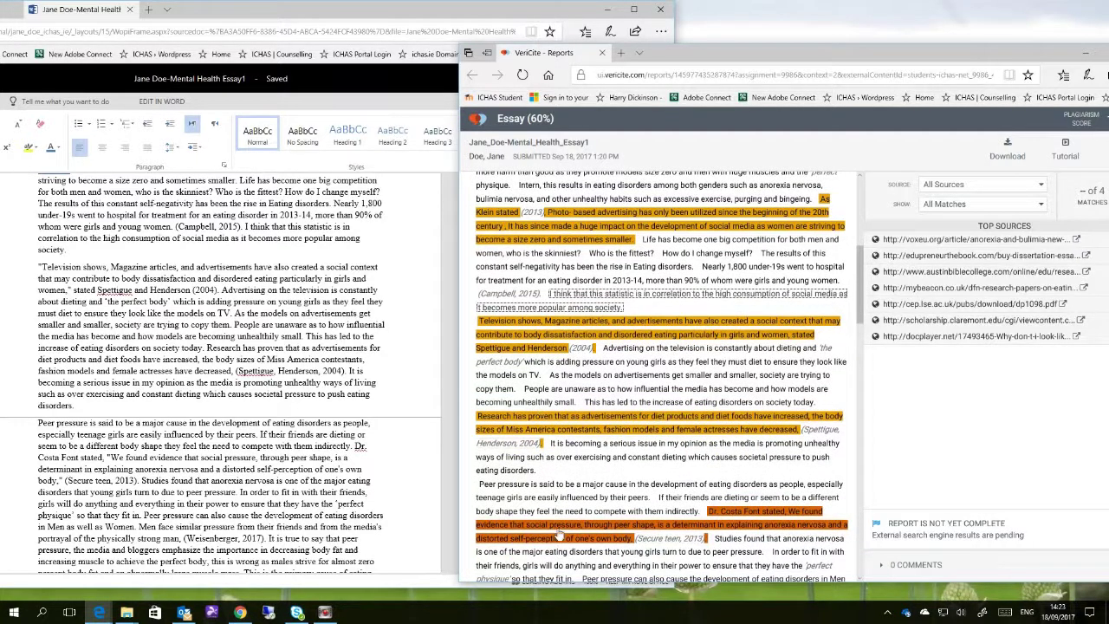
scroll(793, 455, "down", 3)
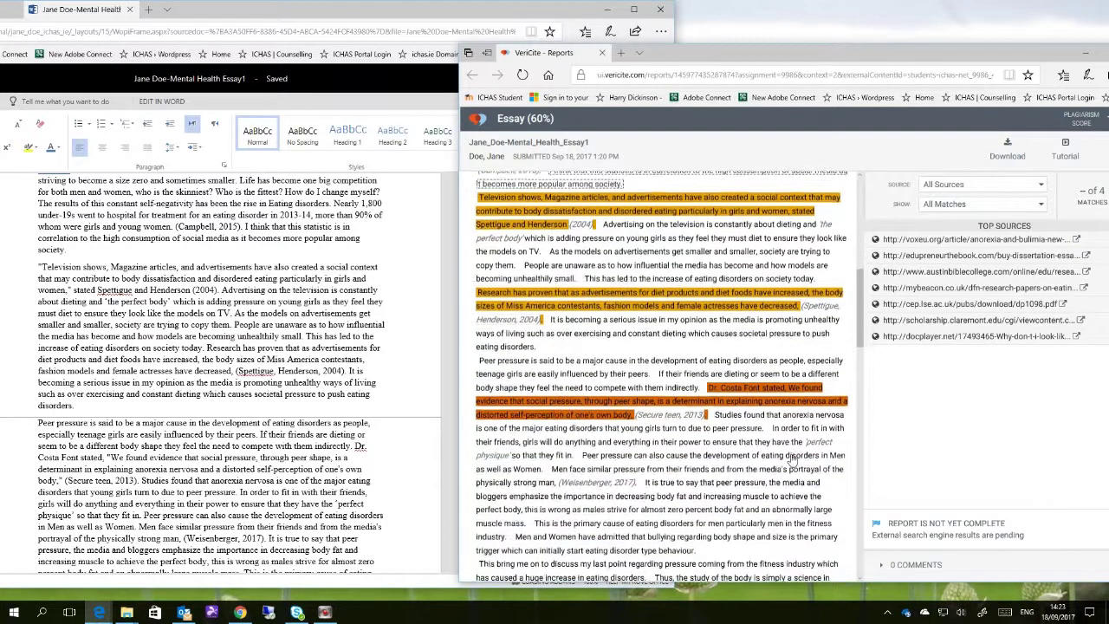
scroll(791, 459, "up", 3)
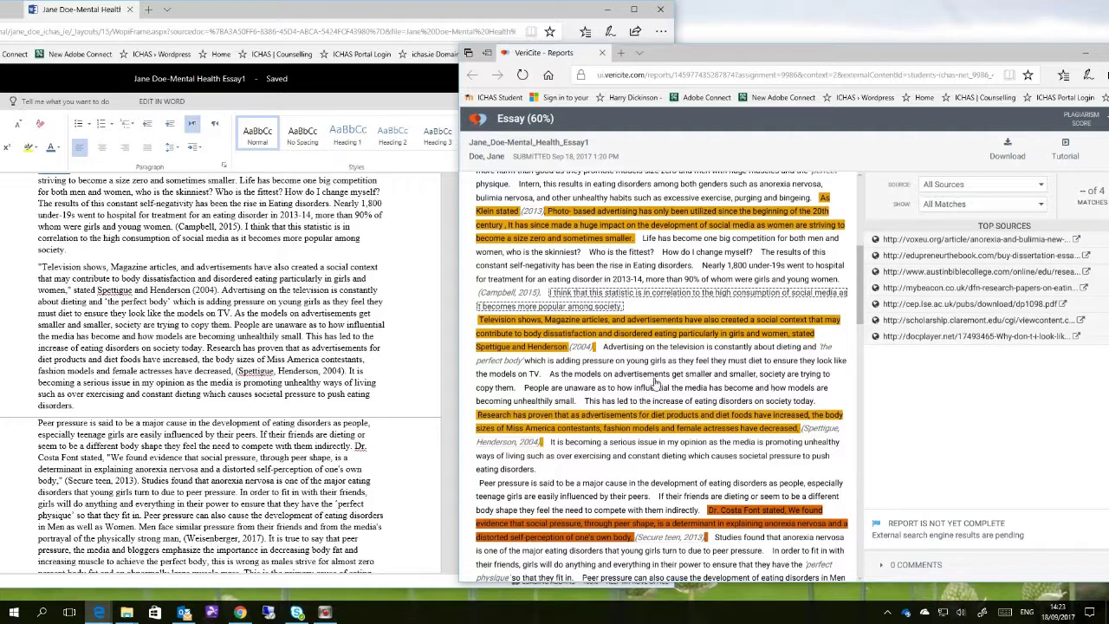
scroll(656, 387, "down", 3)
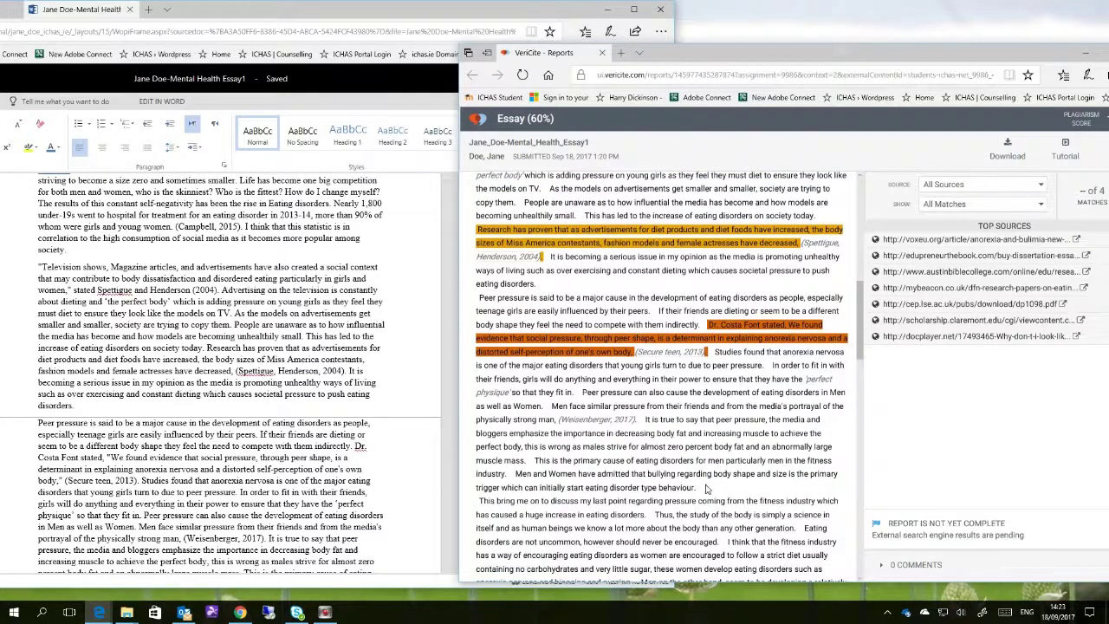
scroll(706, 490, "down", 4)
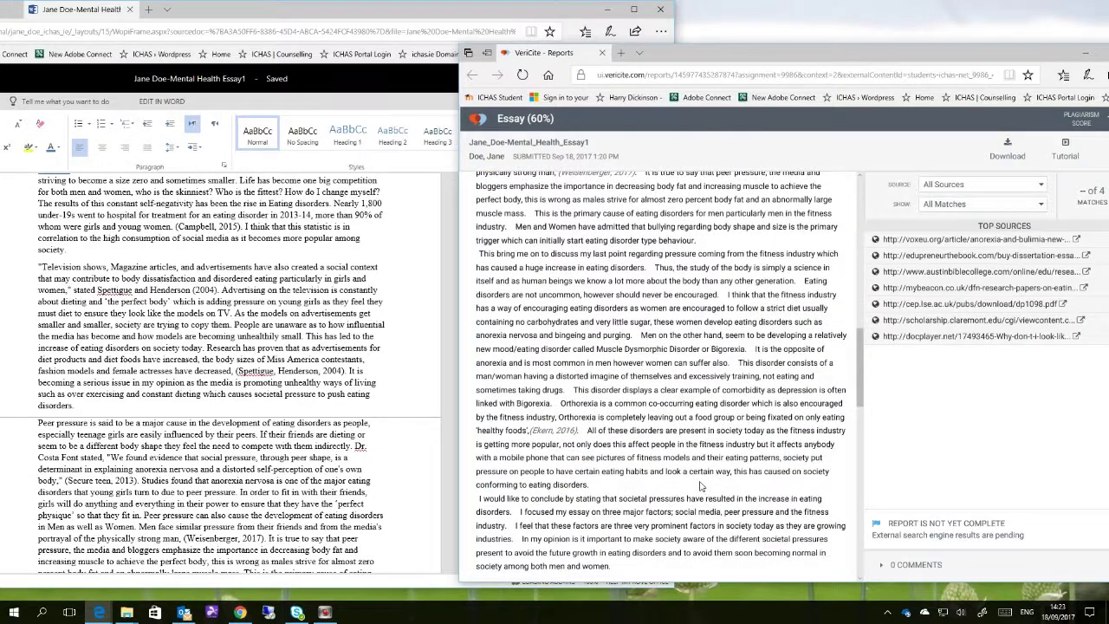
scroll(706, 494, "up", 5)
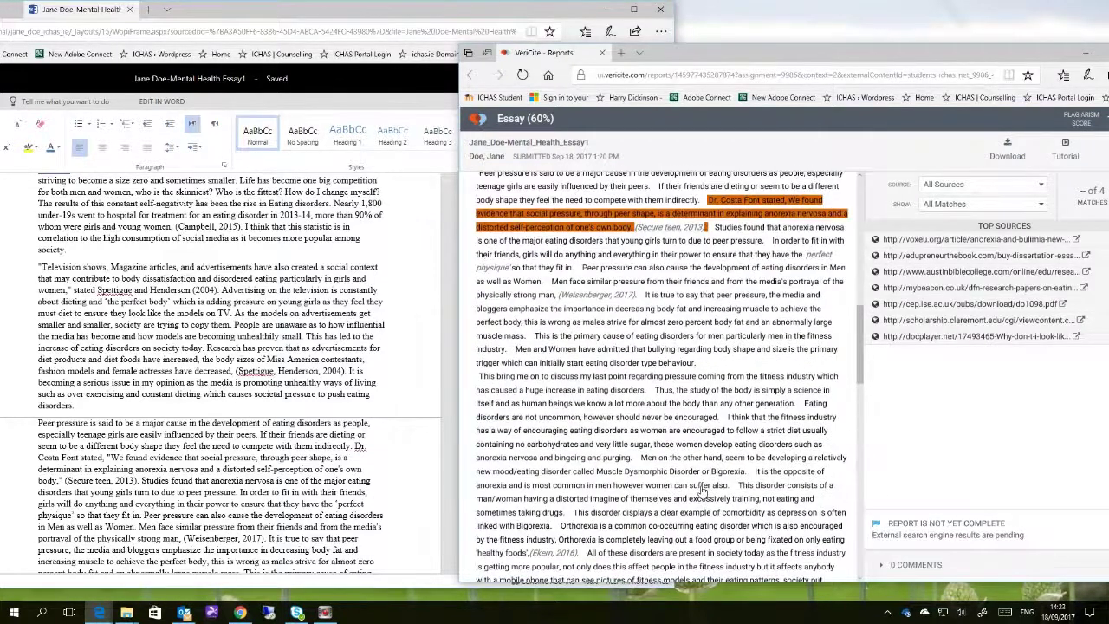
scroll(702, 490, "up", 1)
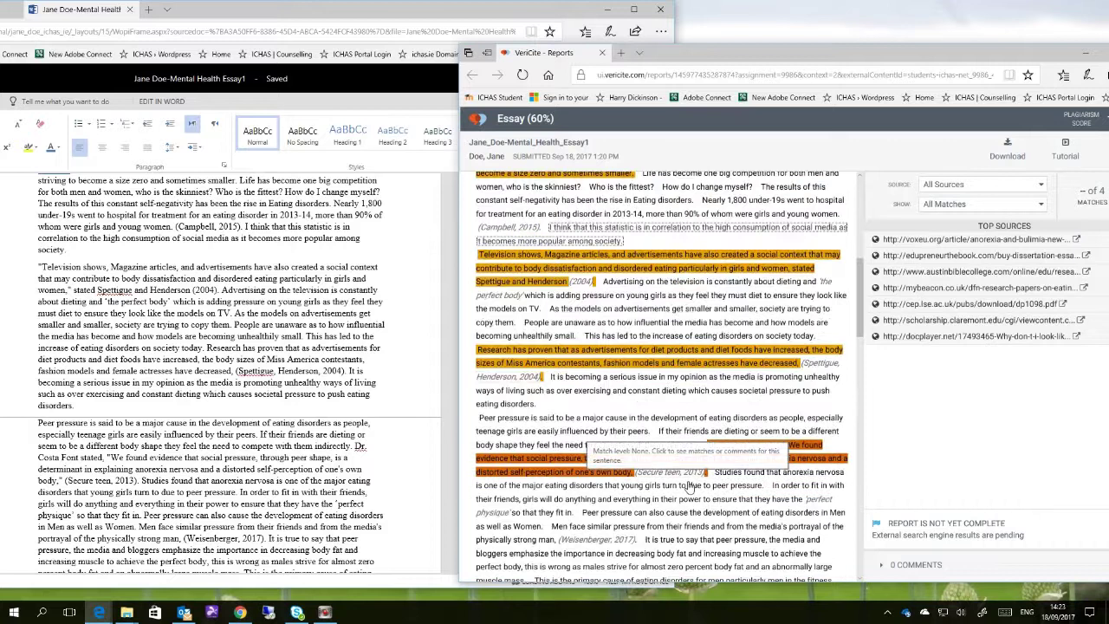
scroll(658, 468, "up", 2)
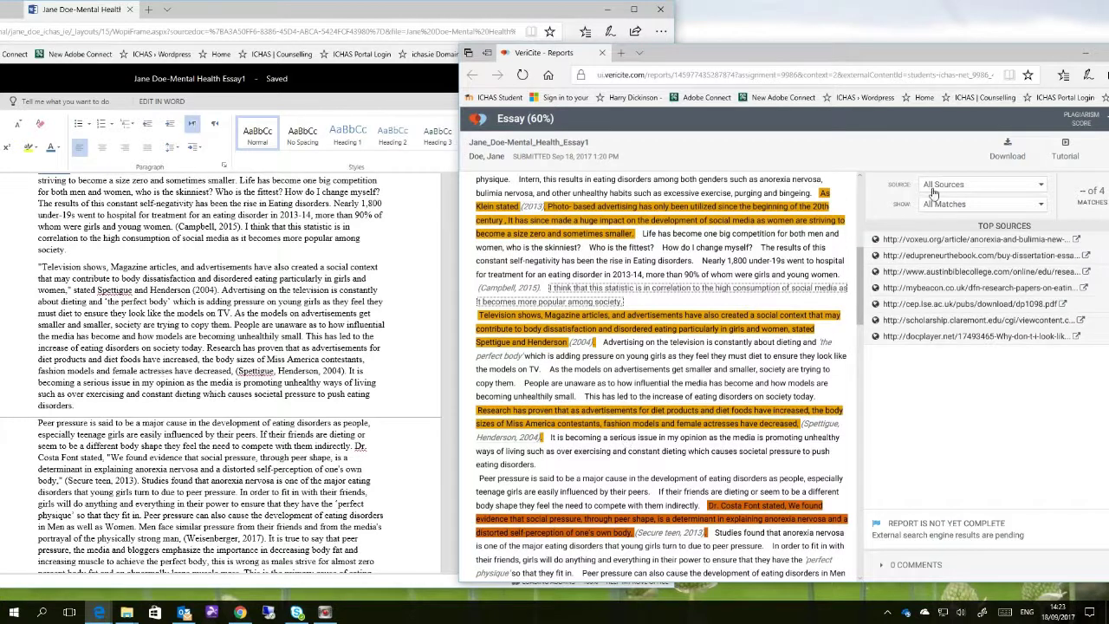
double_click(950, 54)
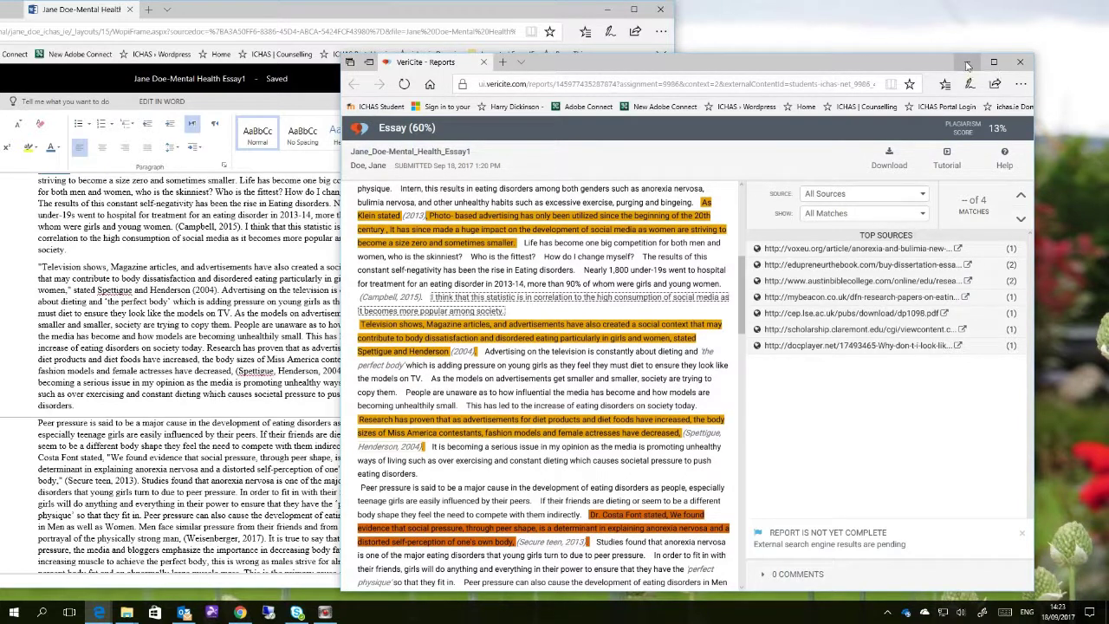
Minimize the VeriCite report and unsnap the Word Online window to enlarge the essay
left_click(968, 66)
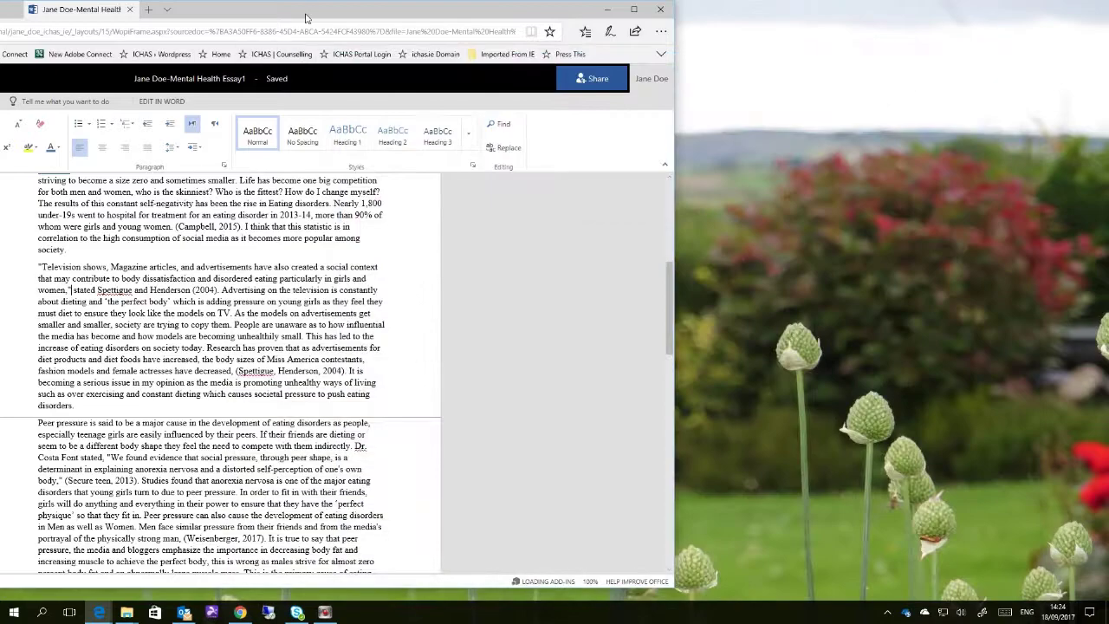
left_click_drag(307, 18, 642, 22)
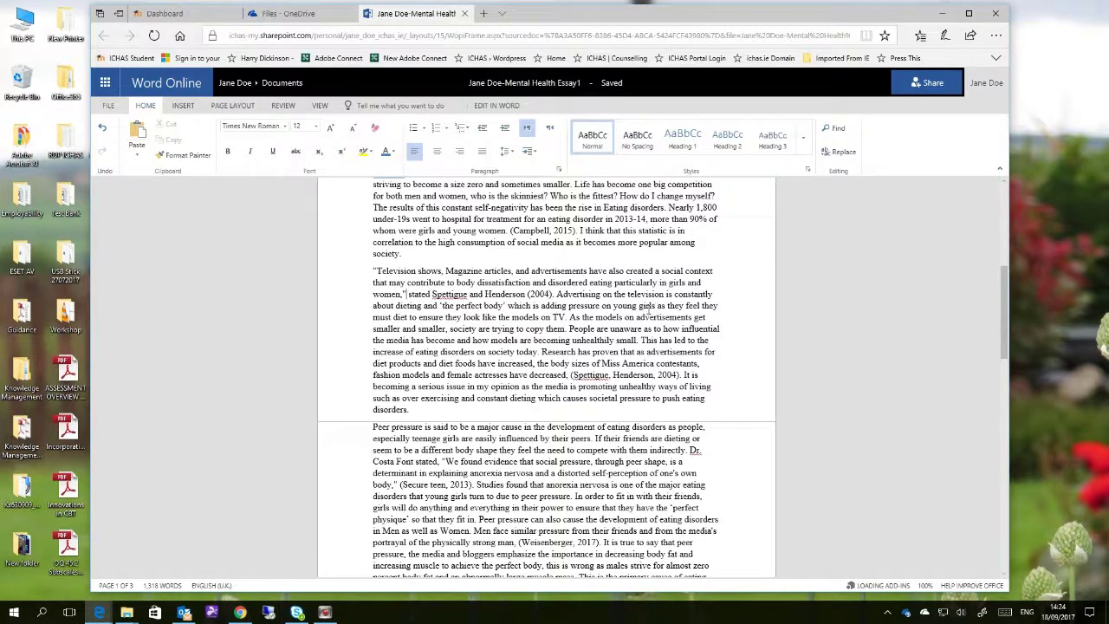
Save the essay as Mental Health Essay2 and close the Word Online document tab
left_click(109, 106)
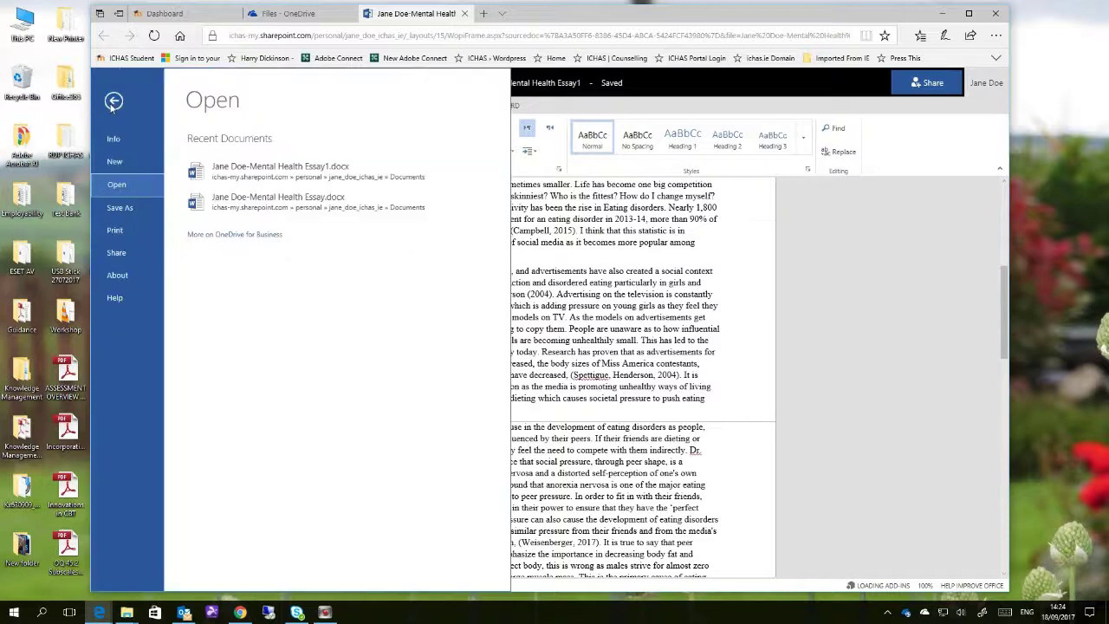
left_click(123, 209)
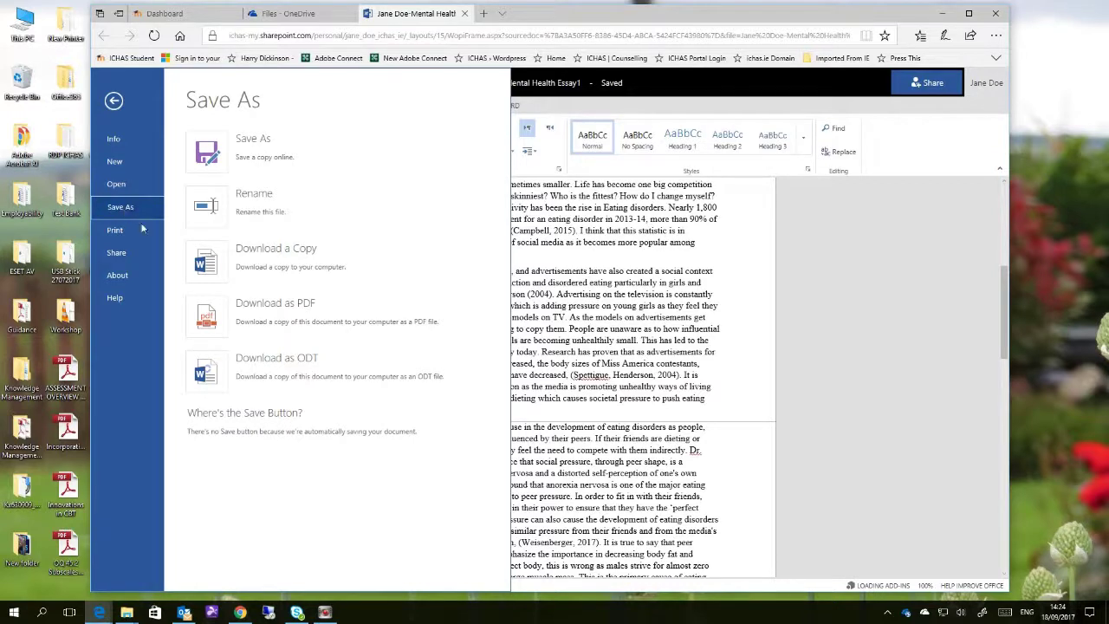
left_click(252, 156)
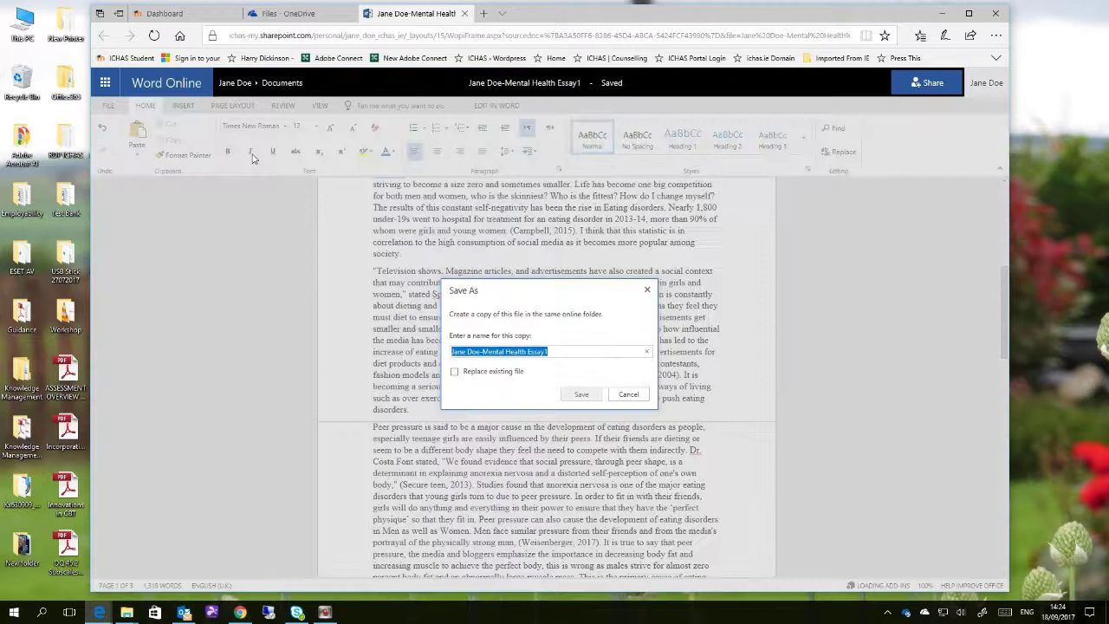
left_click(552, 351)
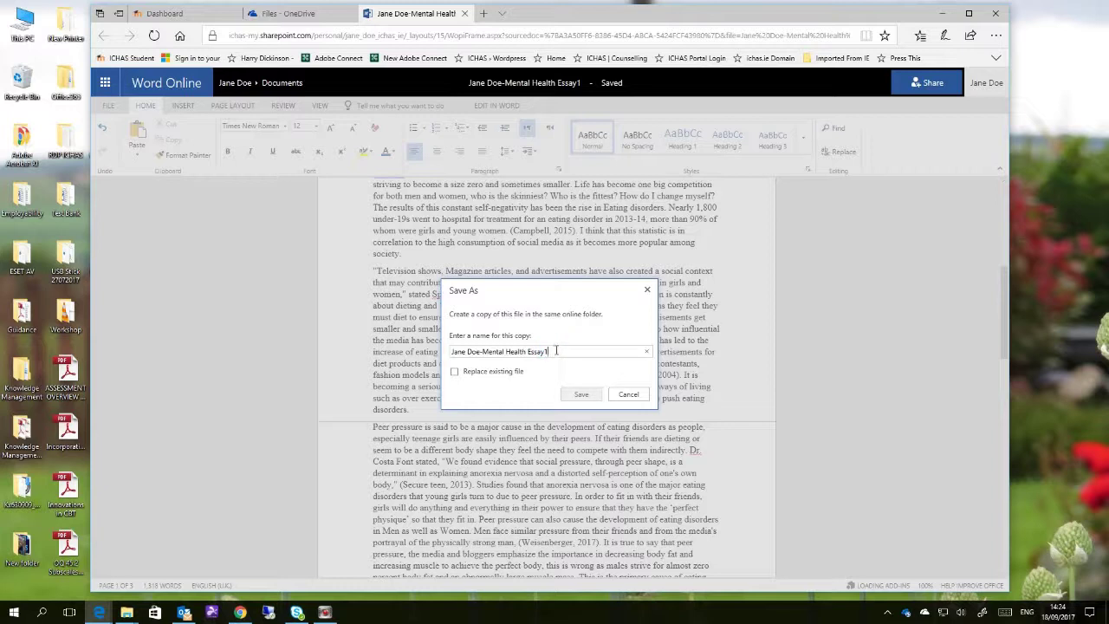
key("BackSpace")
left_click(582, 395)
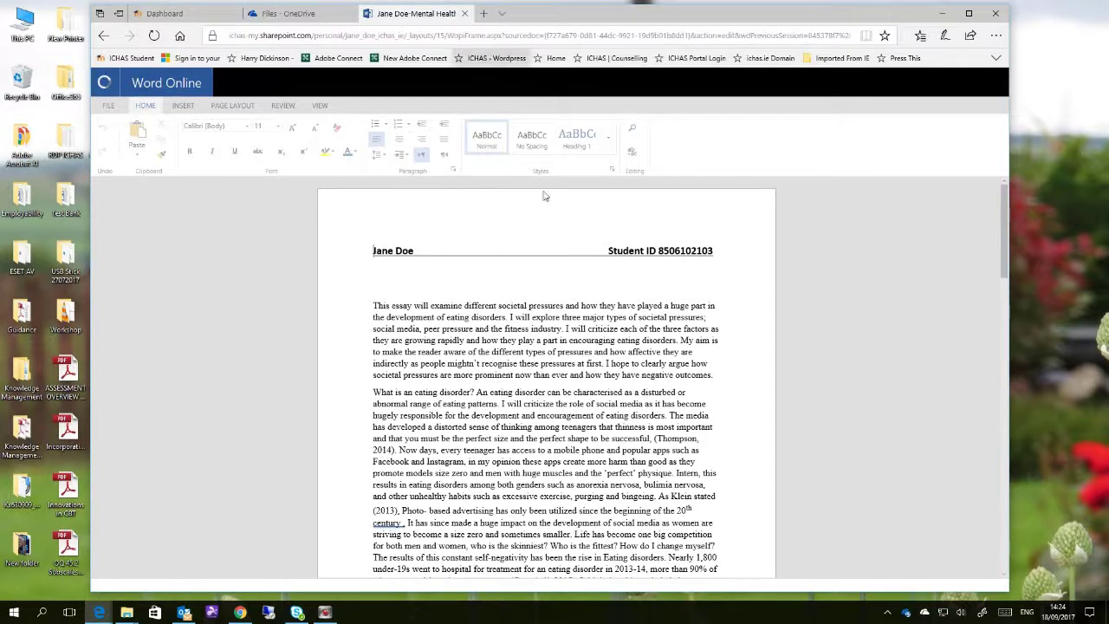
left_click(465, 14)
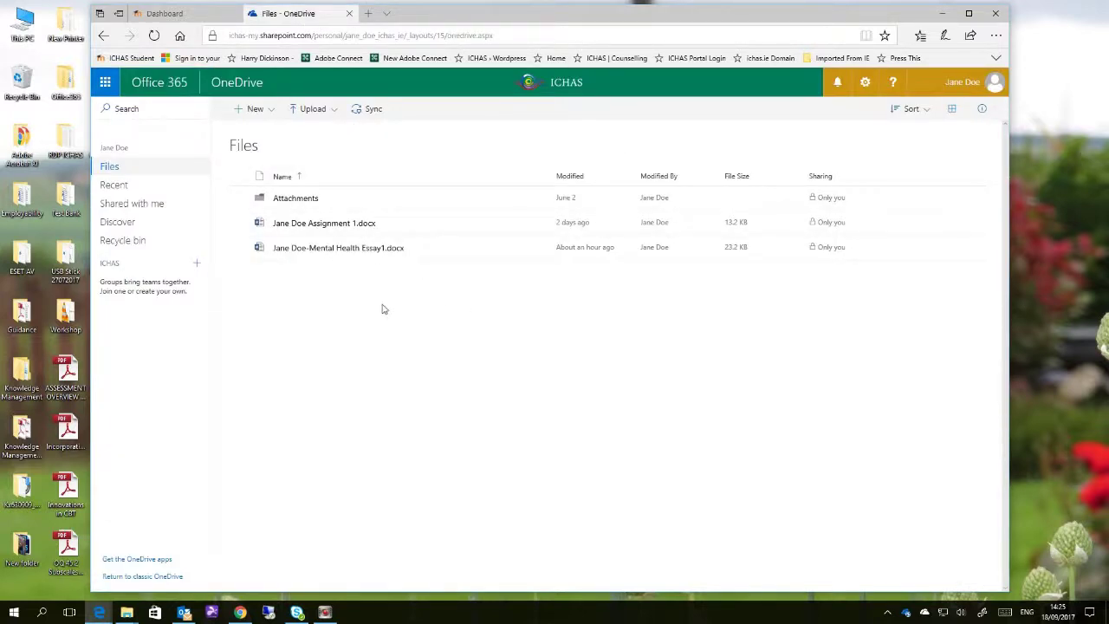
Reload OneDrive's Files page so Mental Health Essay2.docx appears beside Essay1
left_click(153, 37)
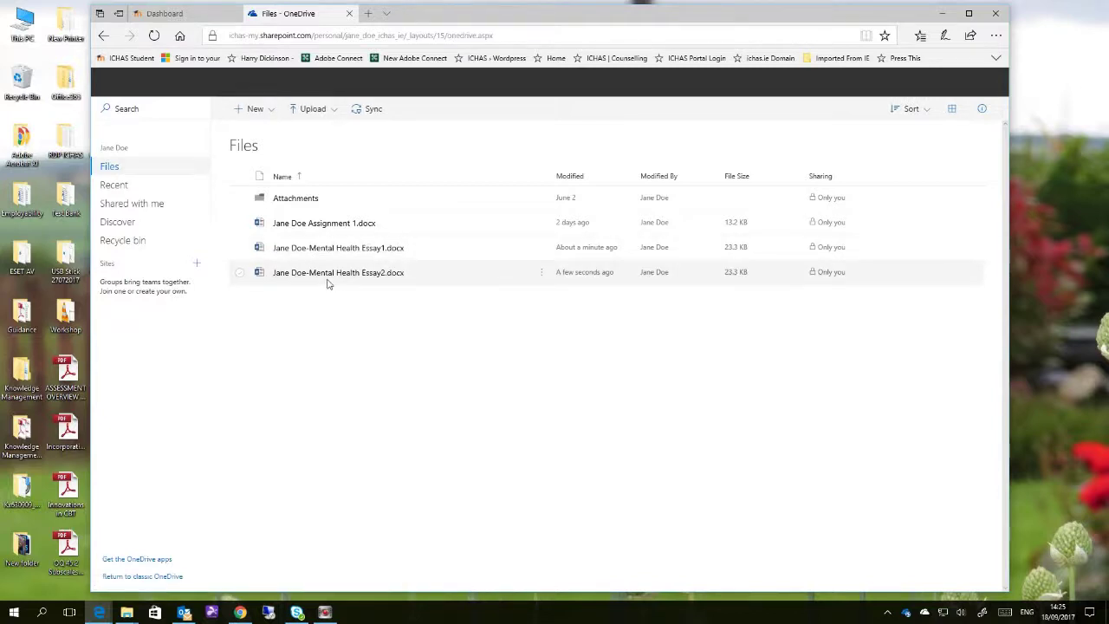
From the Dashboard, open course CP007-8548 and its Essay (60%) assignment under 8 May - 14 May
left_click(172, 14)
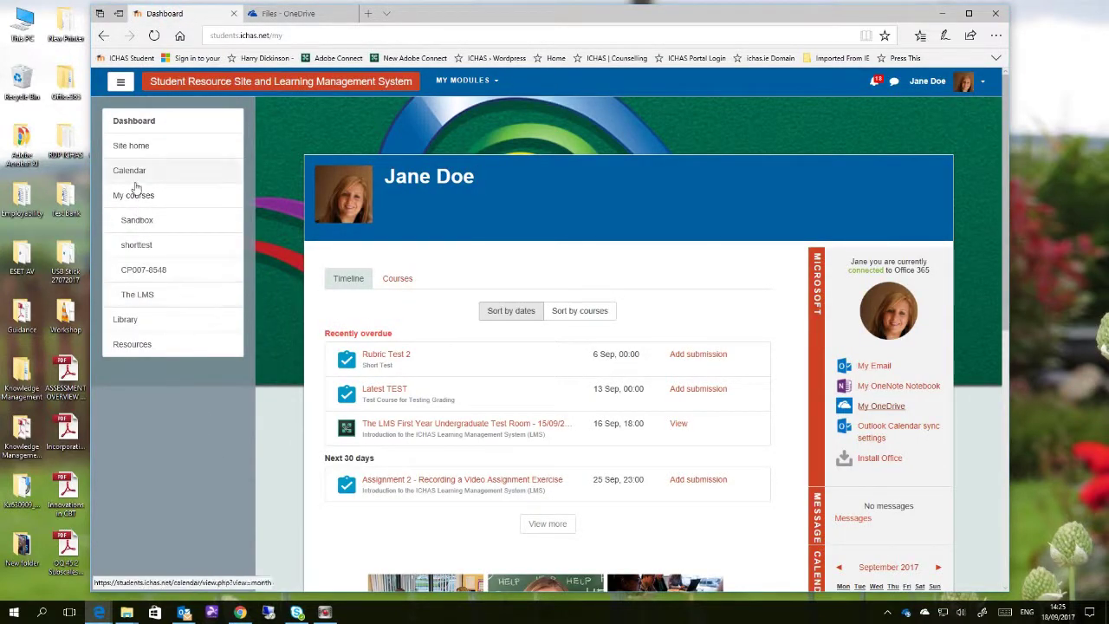
left_click(143, 271)
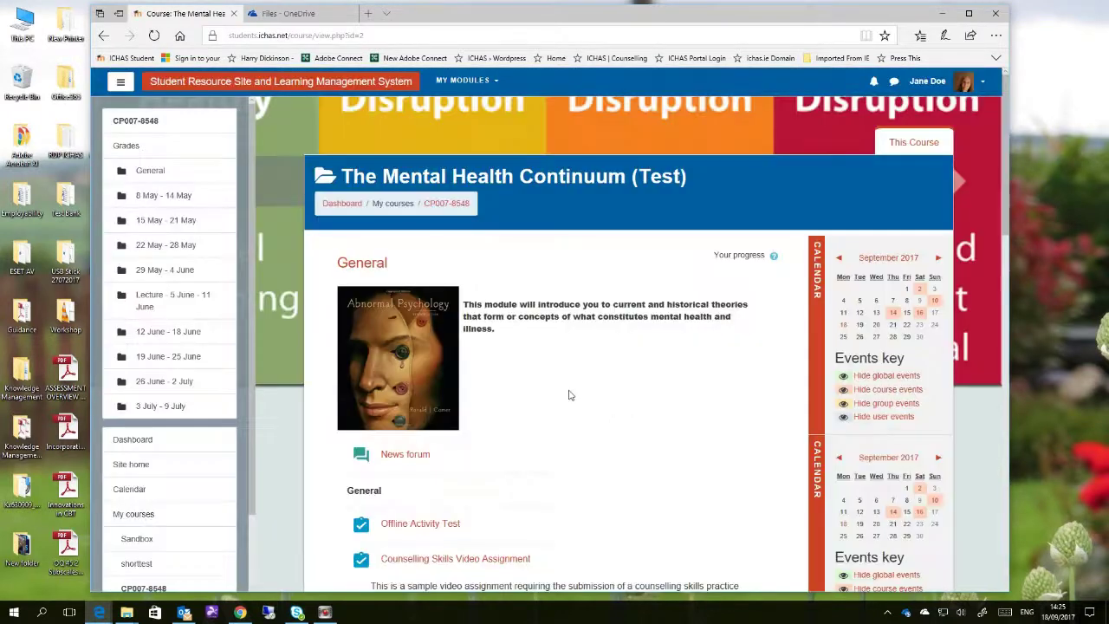
scroll(563, 396, "down", 1)
scroll(563, 396, "down", 10)
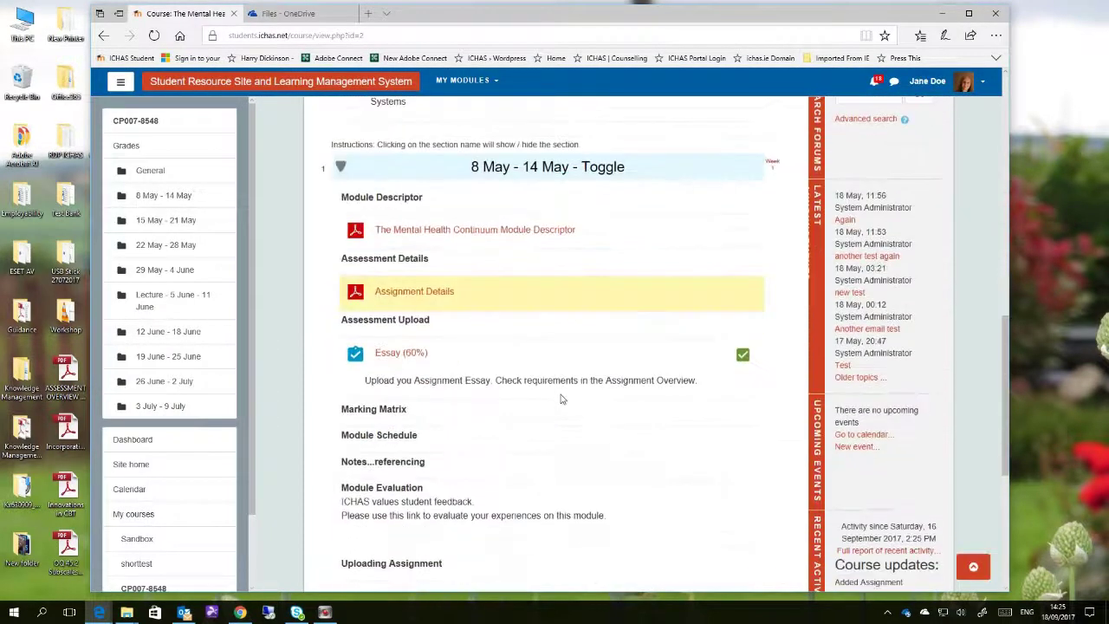
left_click(398, 353)
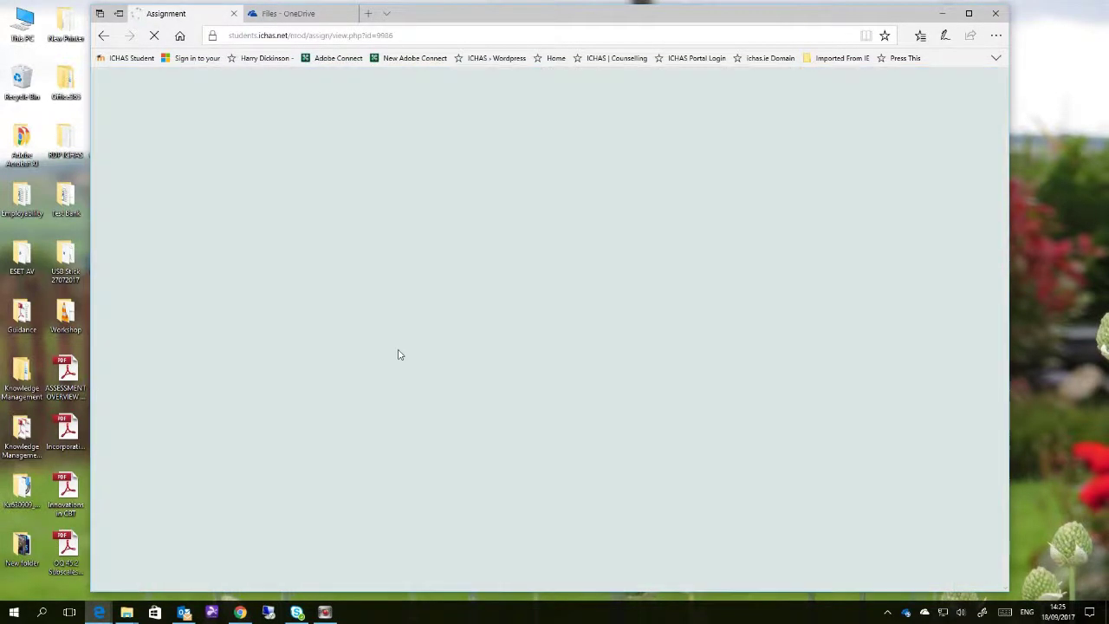
scroll(435, 432, "down", 2)
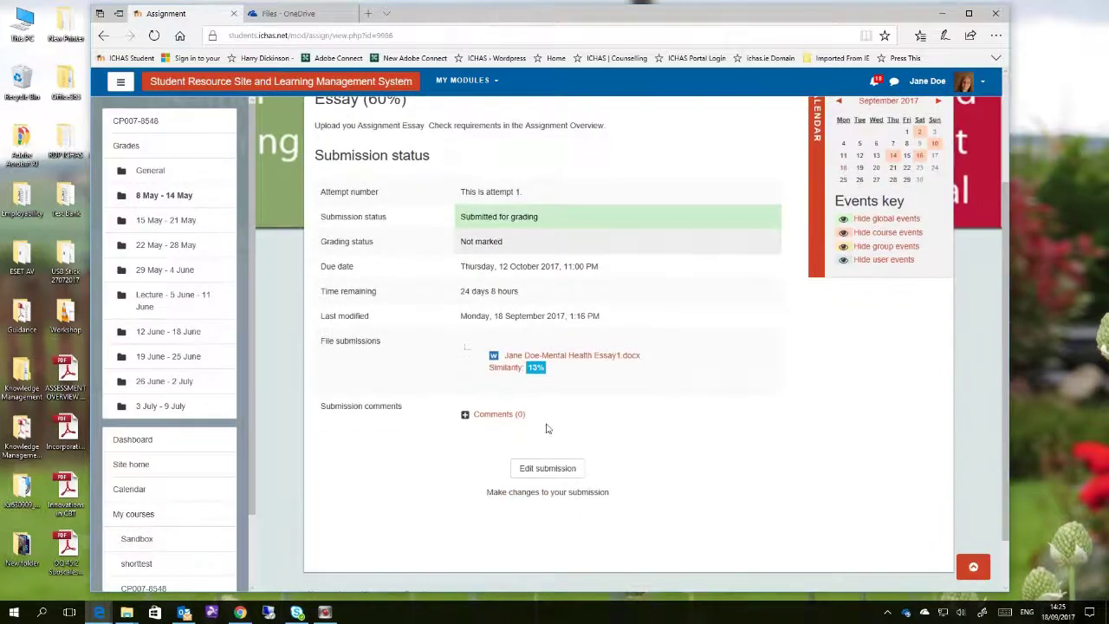
Edit the Essay (60%) submission and delete the original Essay1 file
left_click(537, 472)
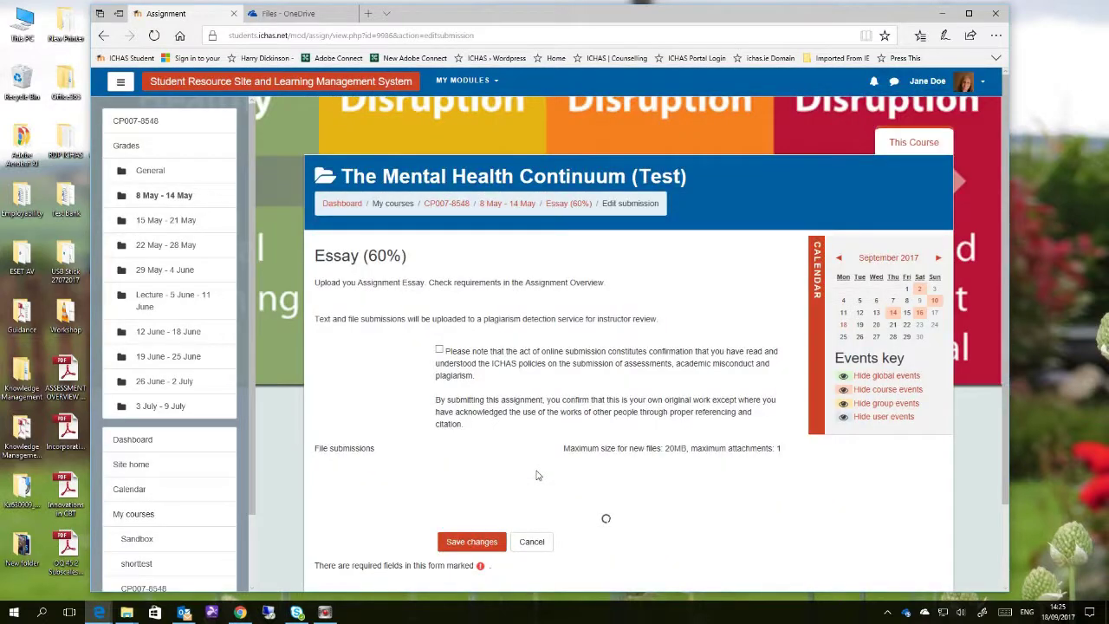
scroll(537, 475, "down", 2)
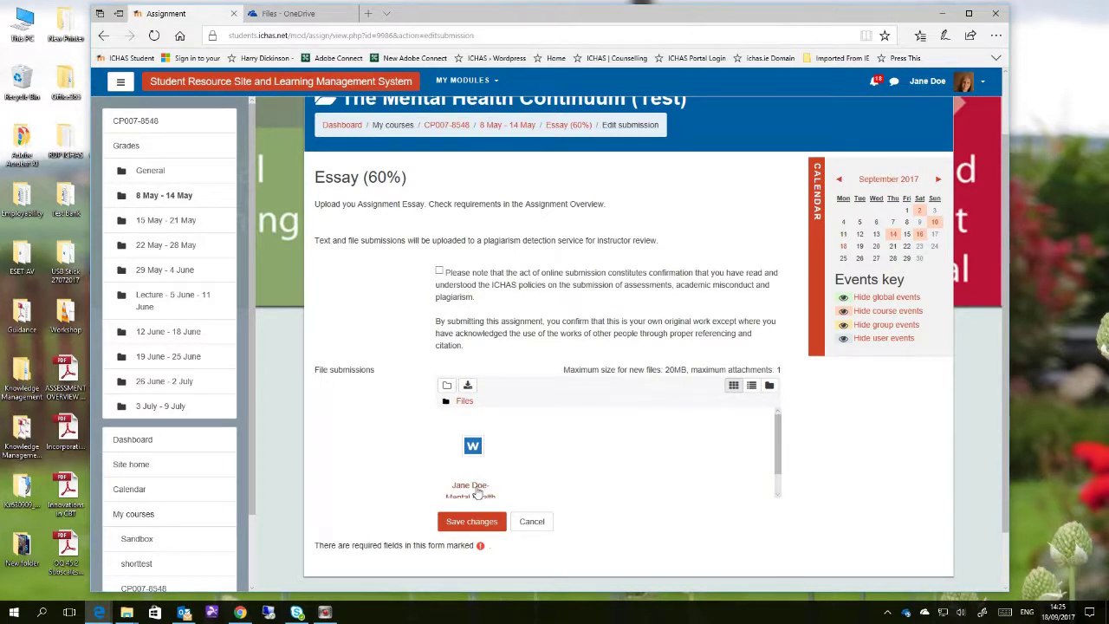
left_click(476, 491)
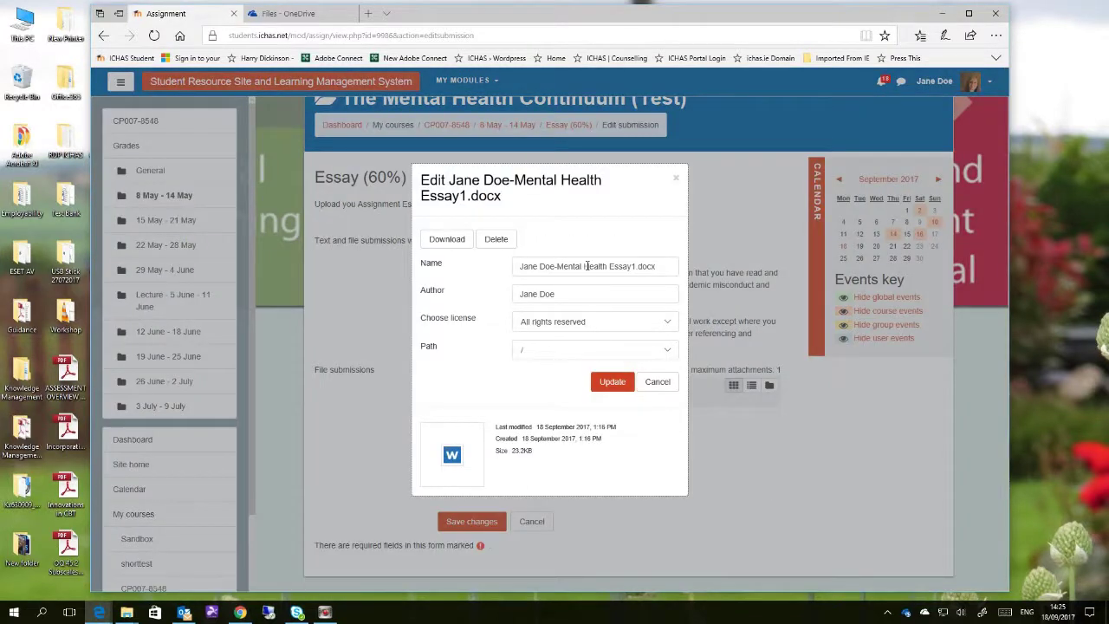
left_click(496, 240)
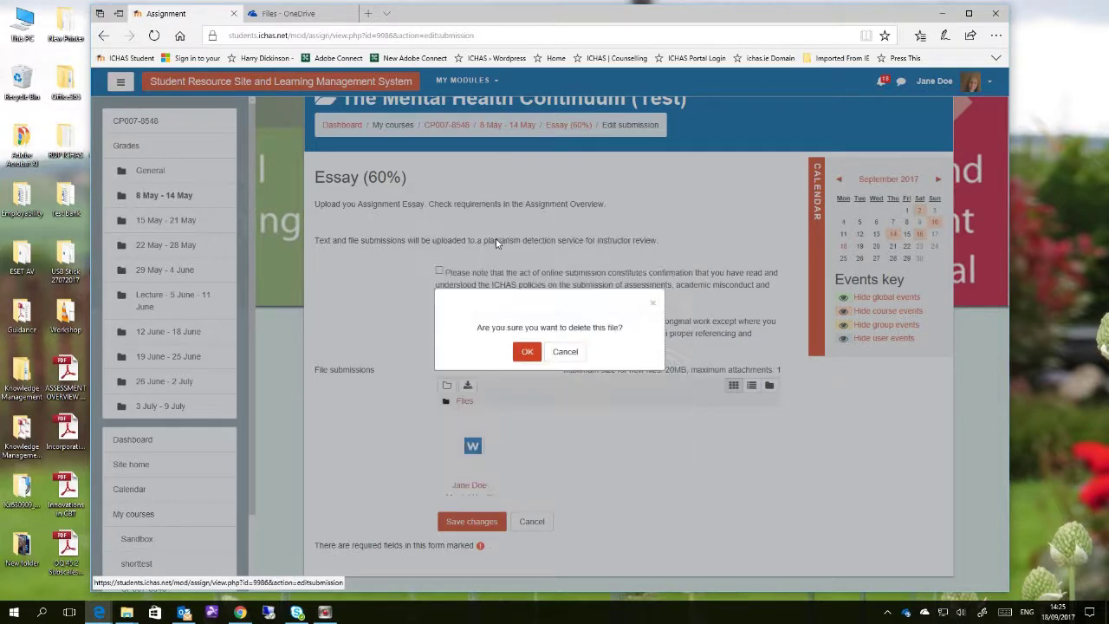
left_click(527, 351)
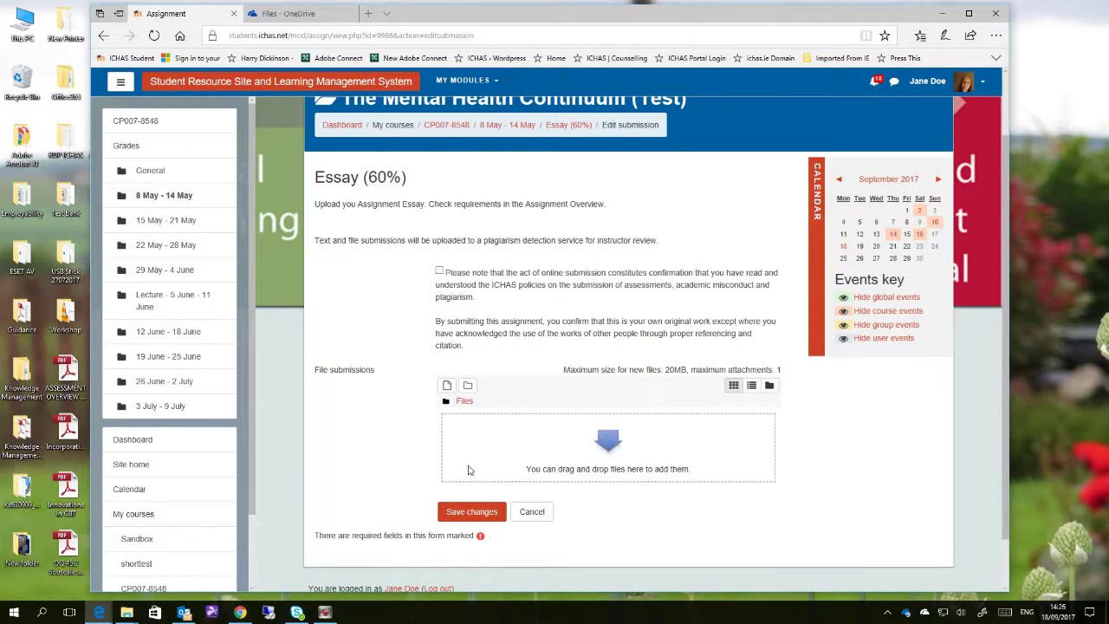
Attach the Essay2 copy from My OneDrive to the submission
left_click(447, 388)
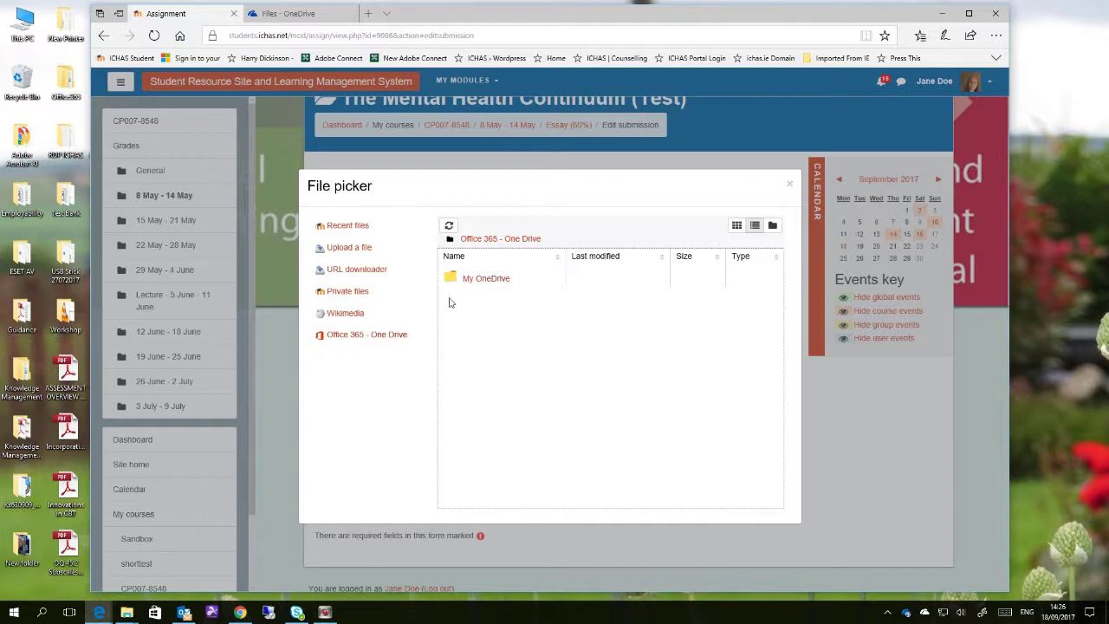
left_click(452, 280)
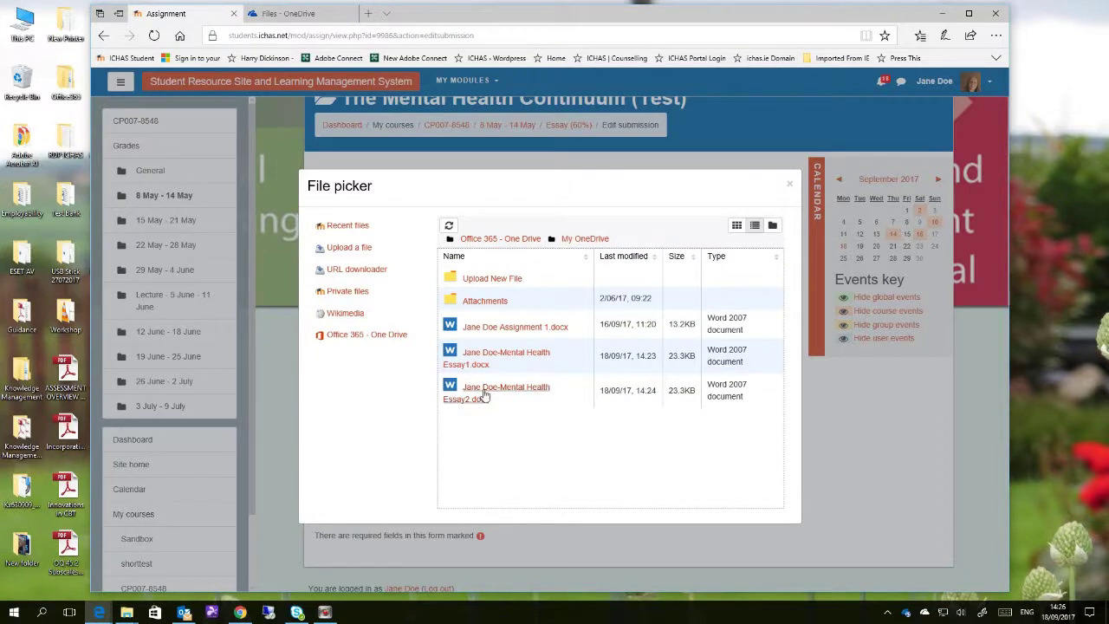
left_click(484, 394)
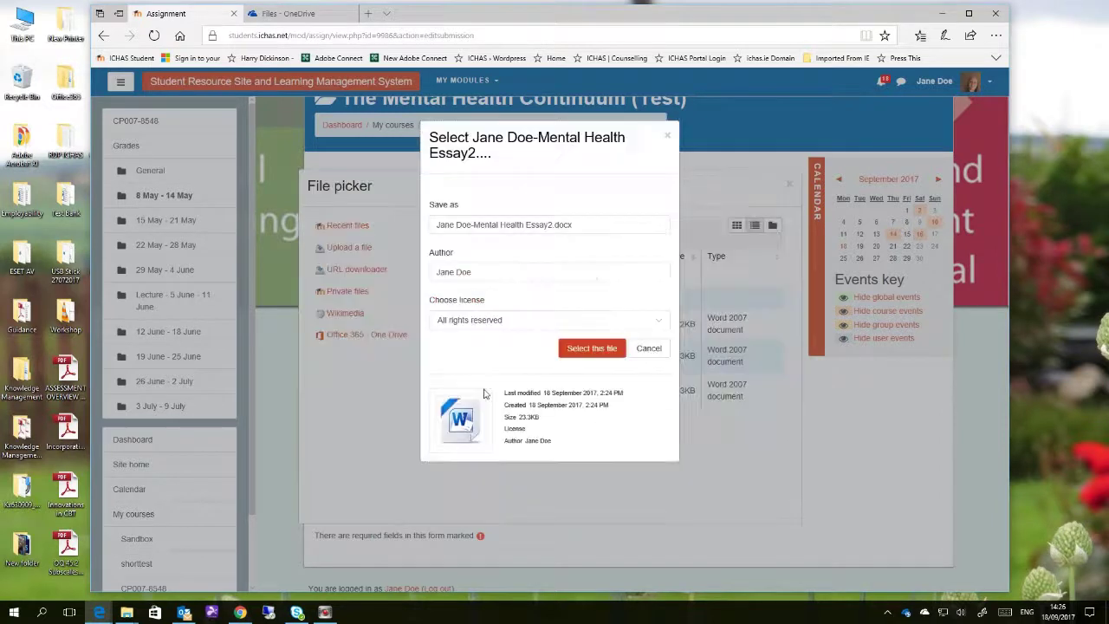
left_click(584, 350)
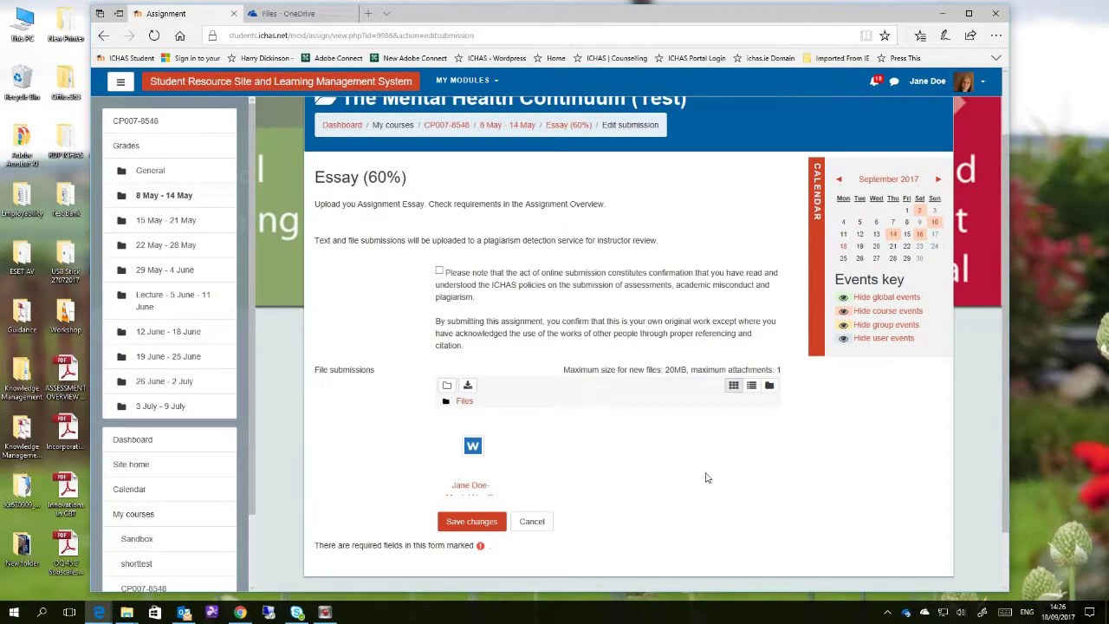
Tick the academic-integrity acknowledgement and save the changes to submit Mental Health Essay2.docx
left_click(439, 272)
scroll(594, 390, "down", 1)
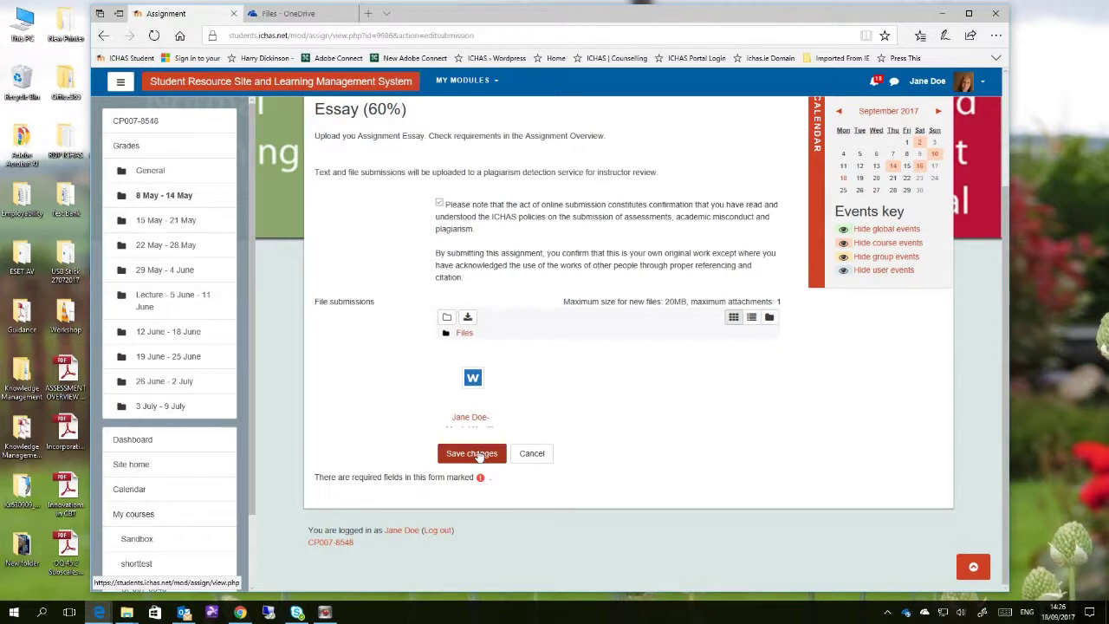
left_click(478, 456)
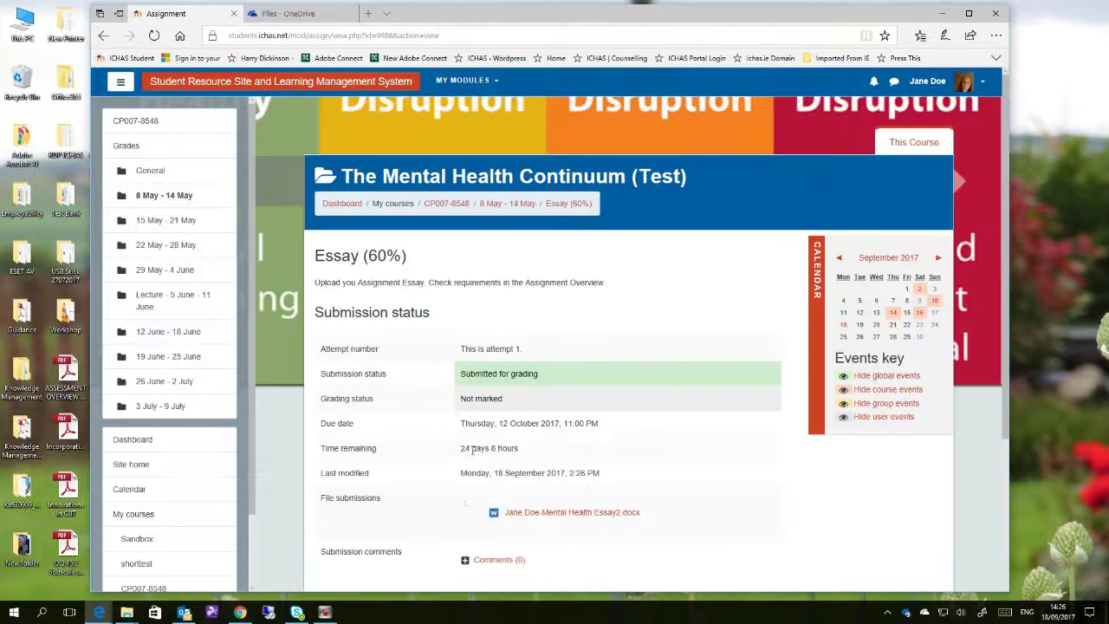
scroll(442, 423, "down", 2)
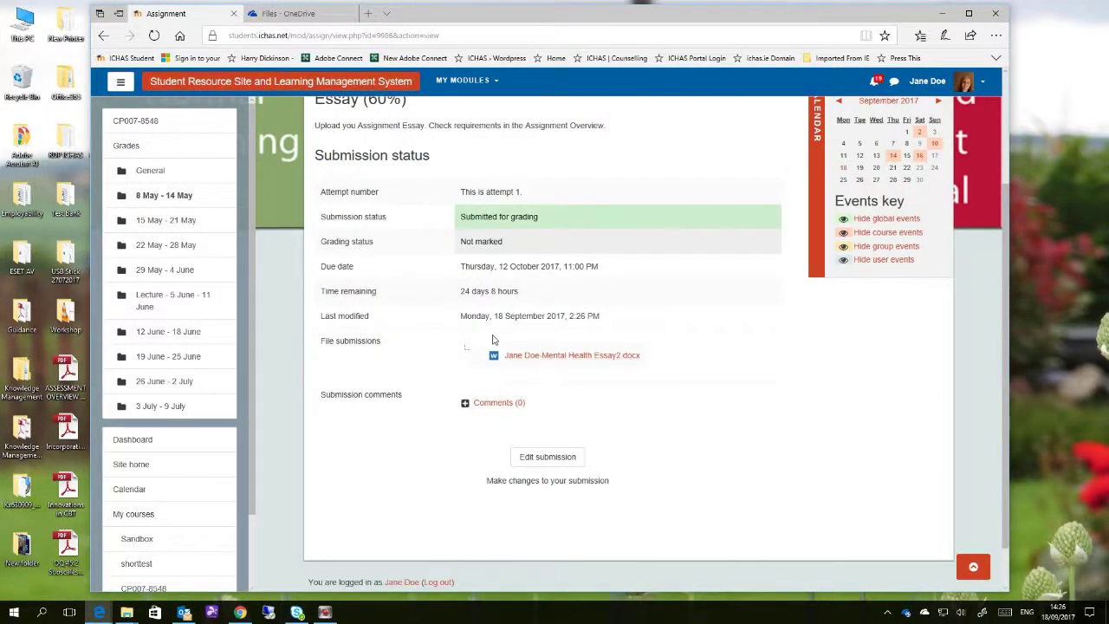
right_click(609, 365)
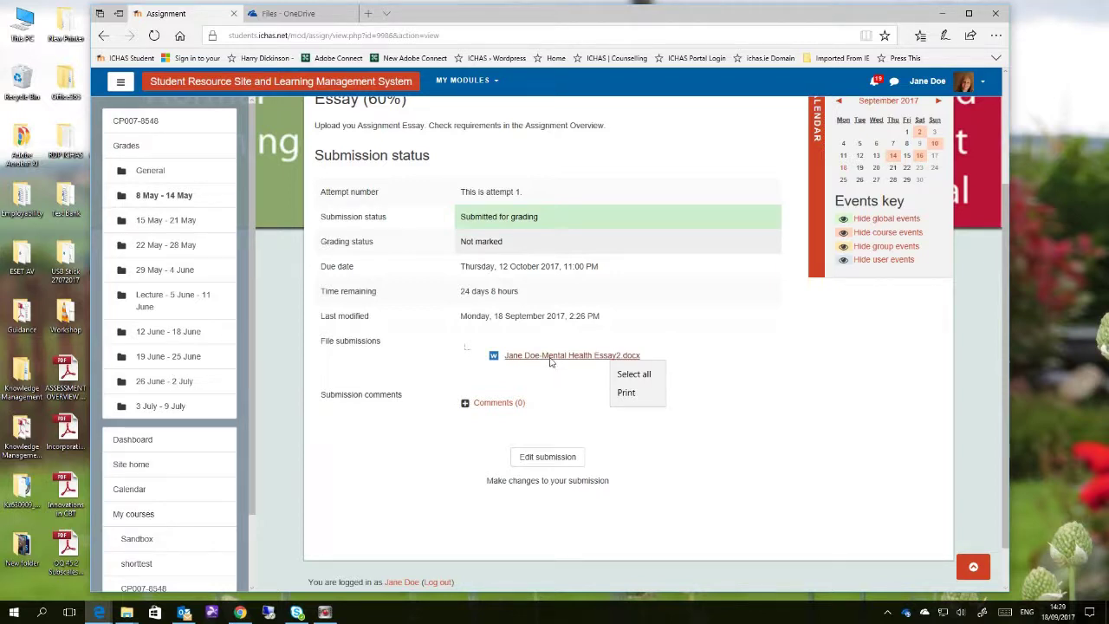
left_click(851, 417)
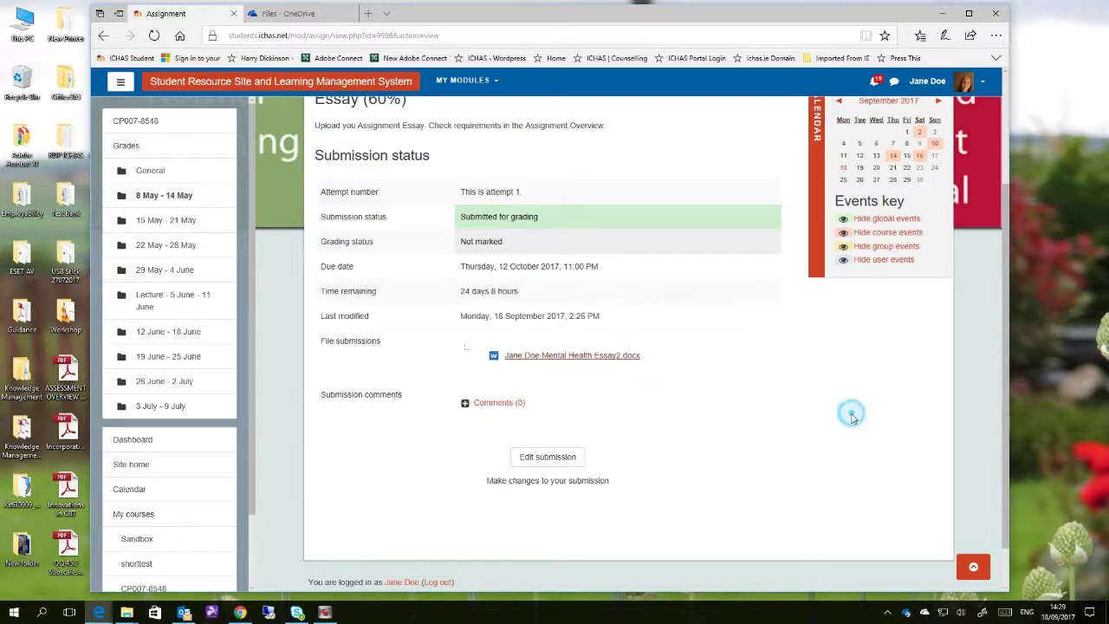
scroll(852, 417, "up", 2)
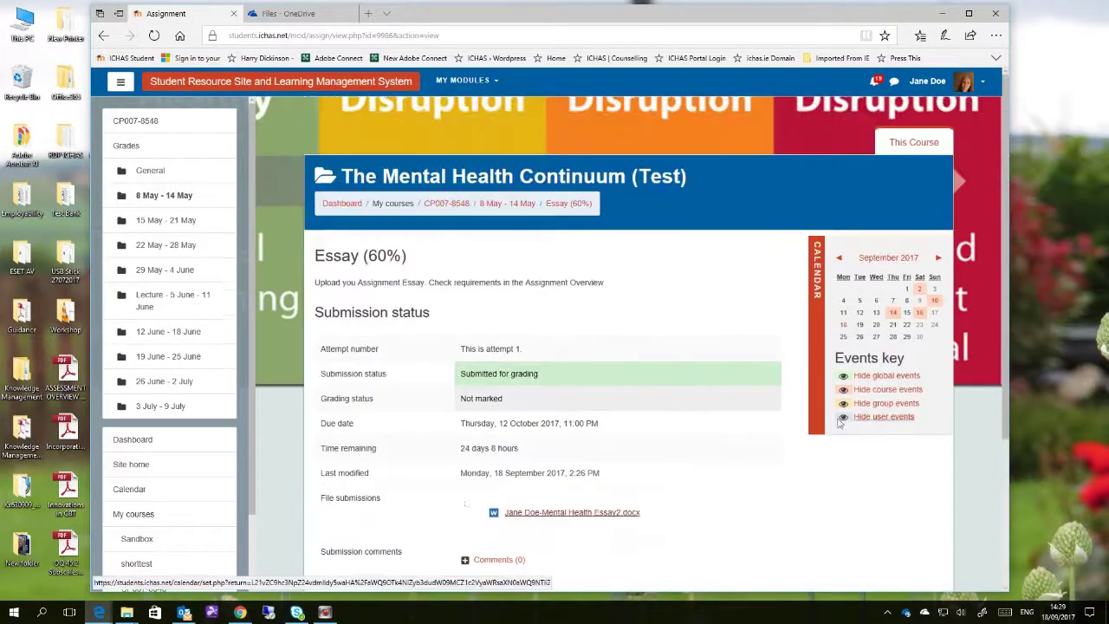
Go to the 8 May - 14 May section and reopen Essay (60%) to see the 10% similarity
left_click(504, 210)
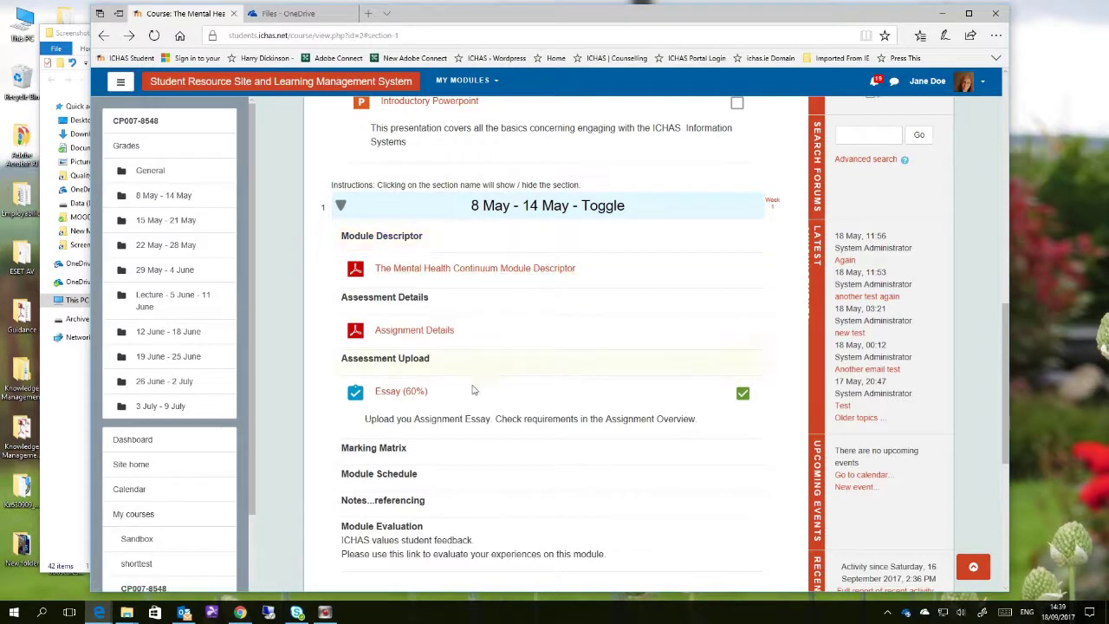
left_click(398, 392)
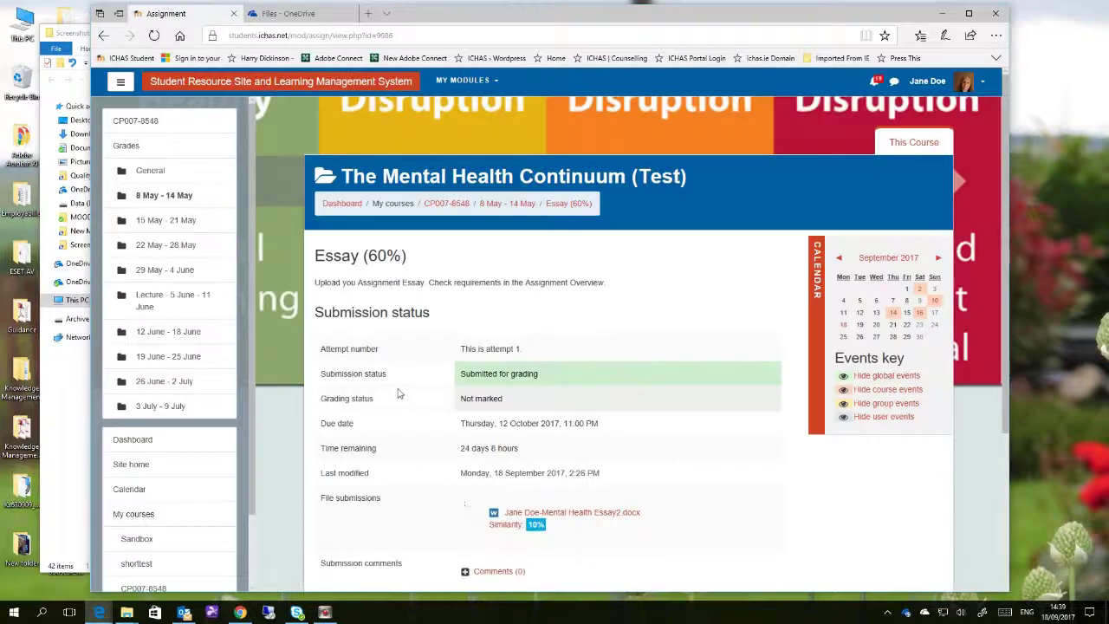
scroll(399, 394, "down", 3)
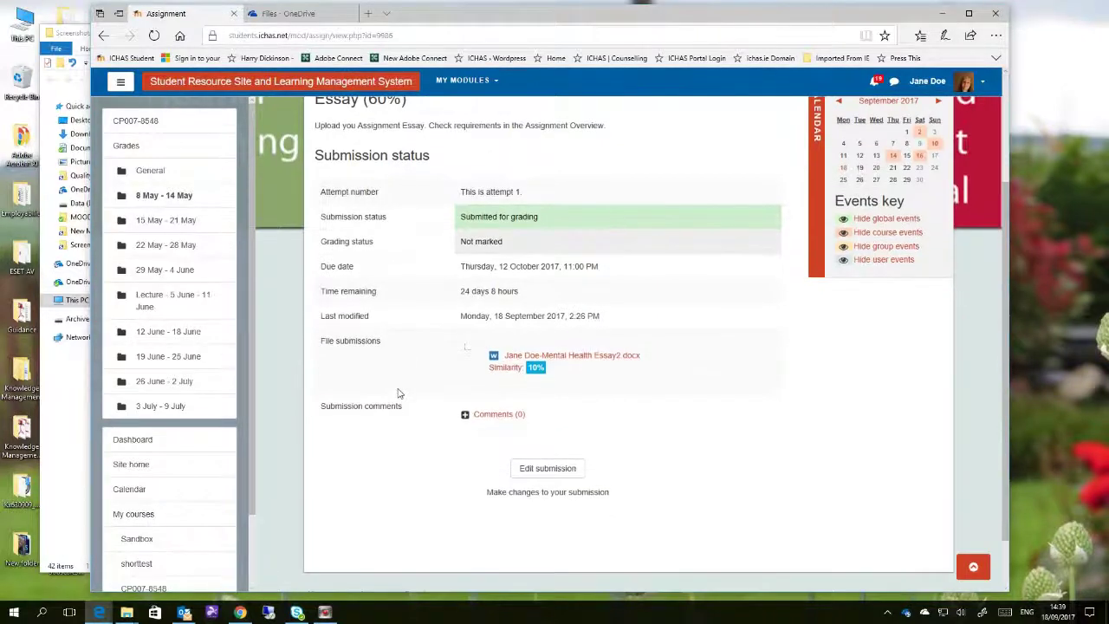
Open the revised essay's 10% similarity report and scroll through its matches
left_click(509, 372)
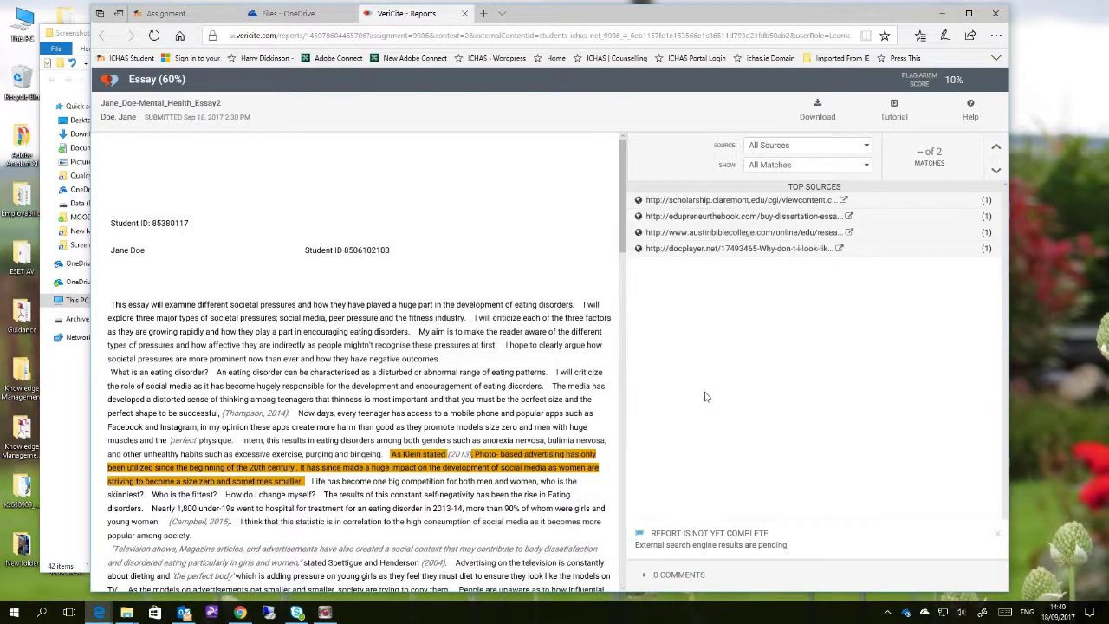
scroll(520, 275, "down", 3)
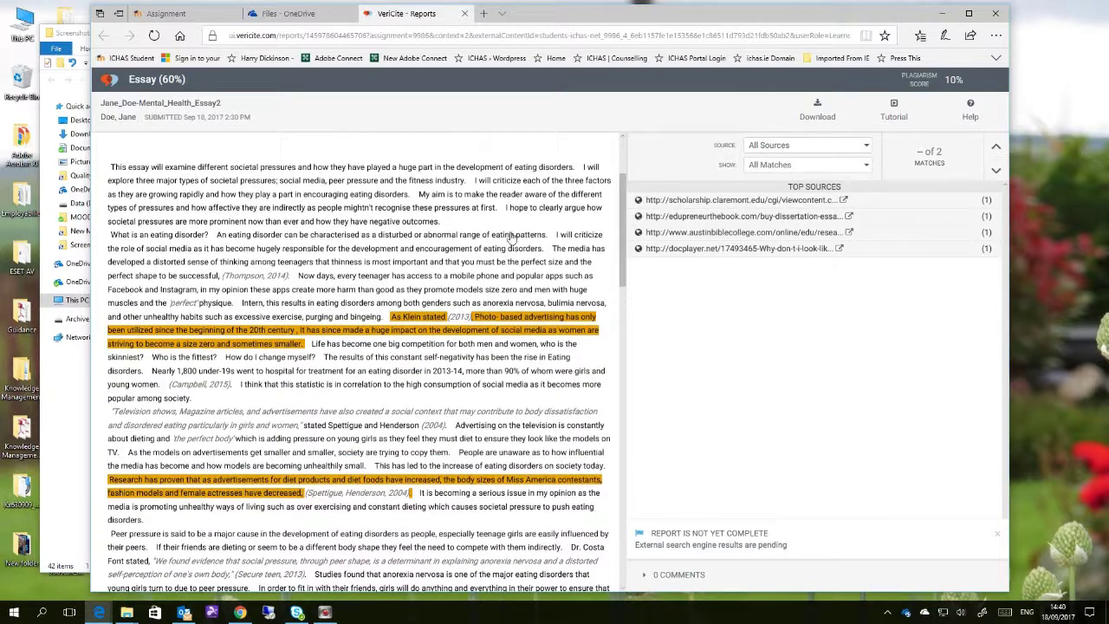
scroll(508, 257, "down", 2)
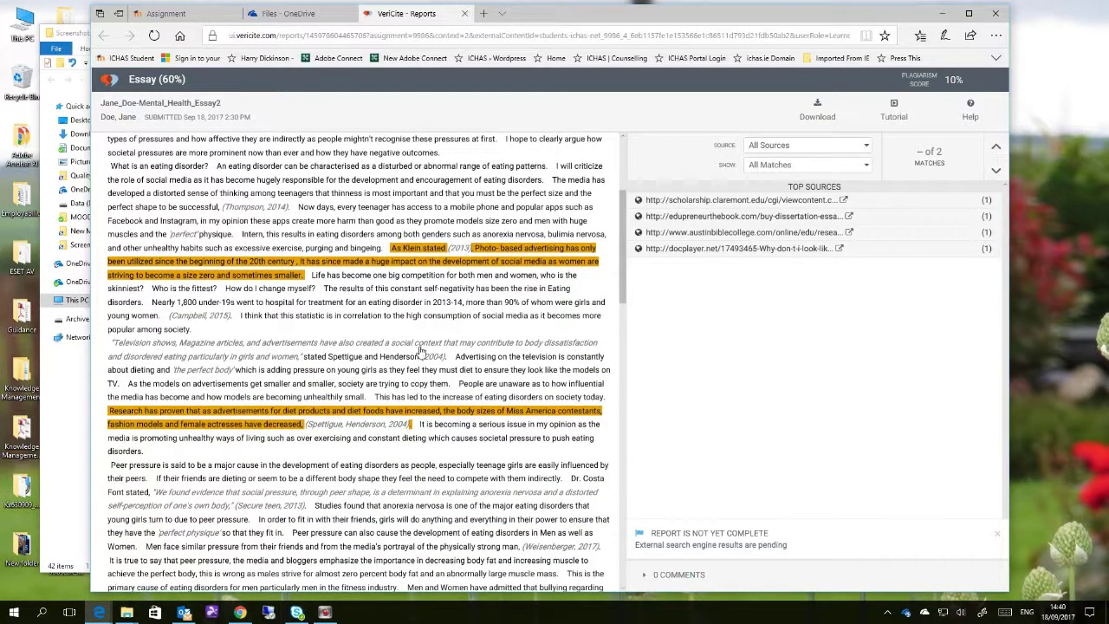
scroll(422, 379, "down", 4)
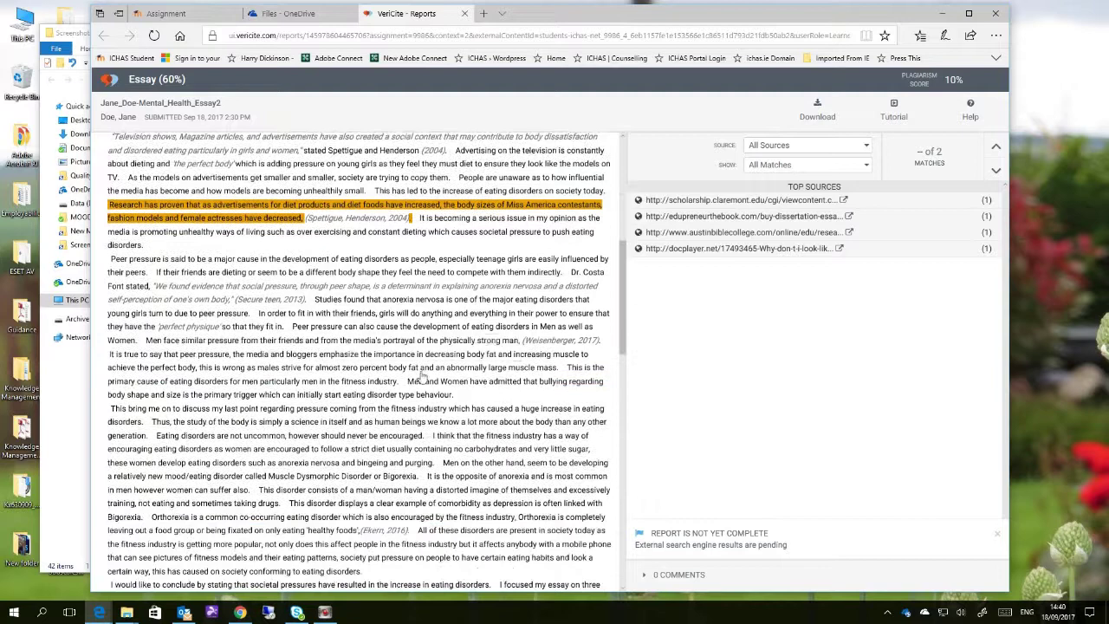
scroll(420, 379, "down", 2)
scroll(503, 385, "up", 1)
scroll(567, 441, "down", 3)
scroll(565, 444, "up", 2)
scroll(565, 448, "up", 3)
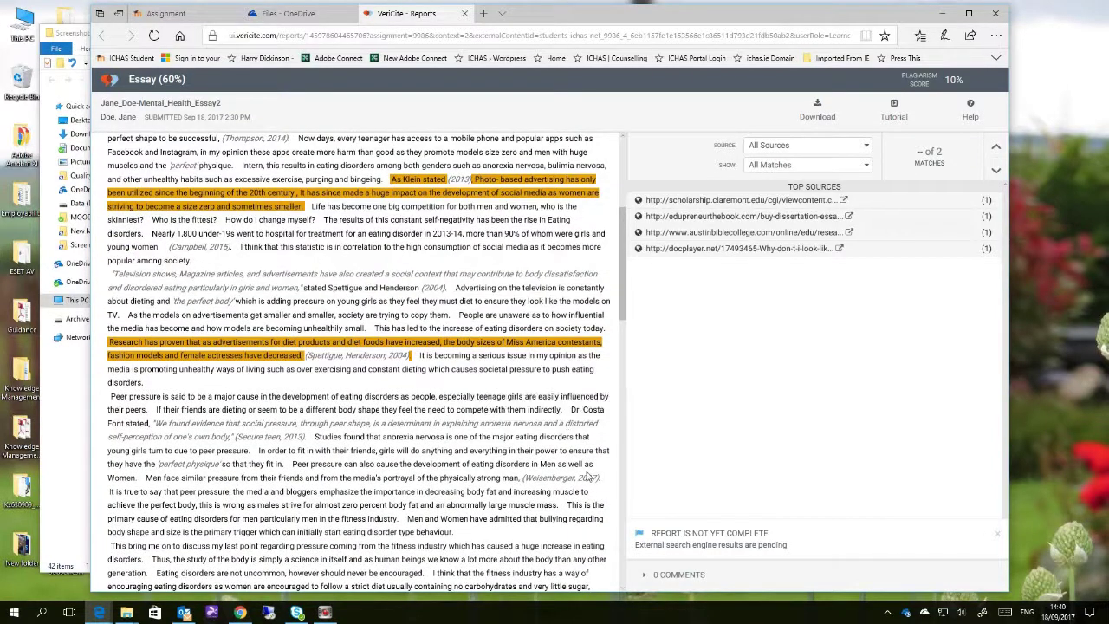
scroll(589, 477, "down", 2)
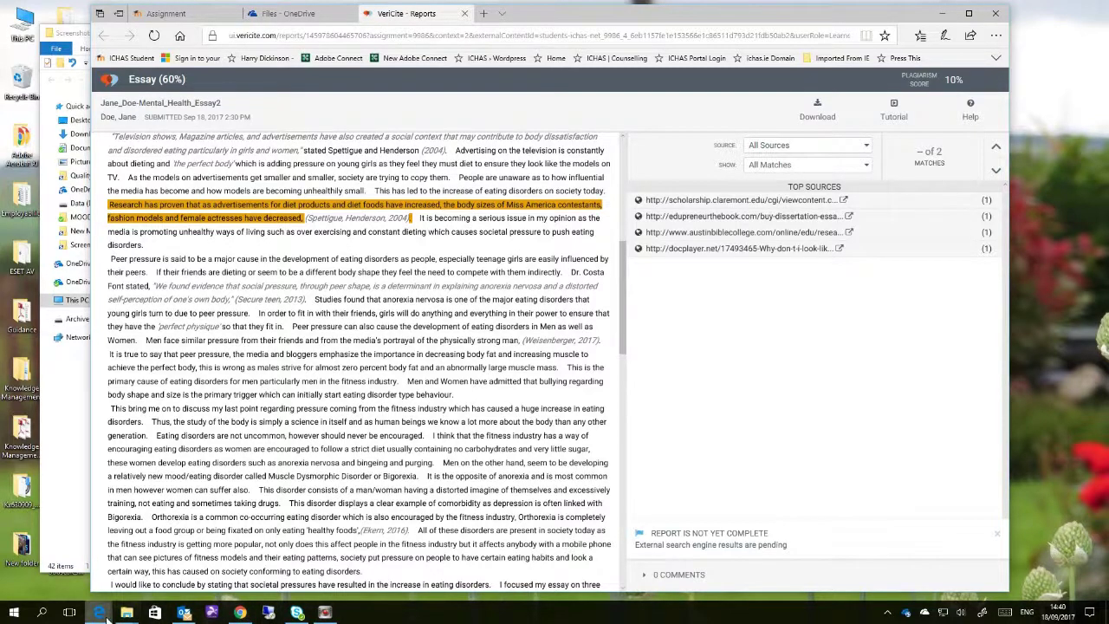
Bring the original Essay1 13% report forward and scroll through it
mouse_move(102, 613)
left_click(149, 561)
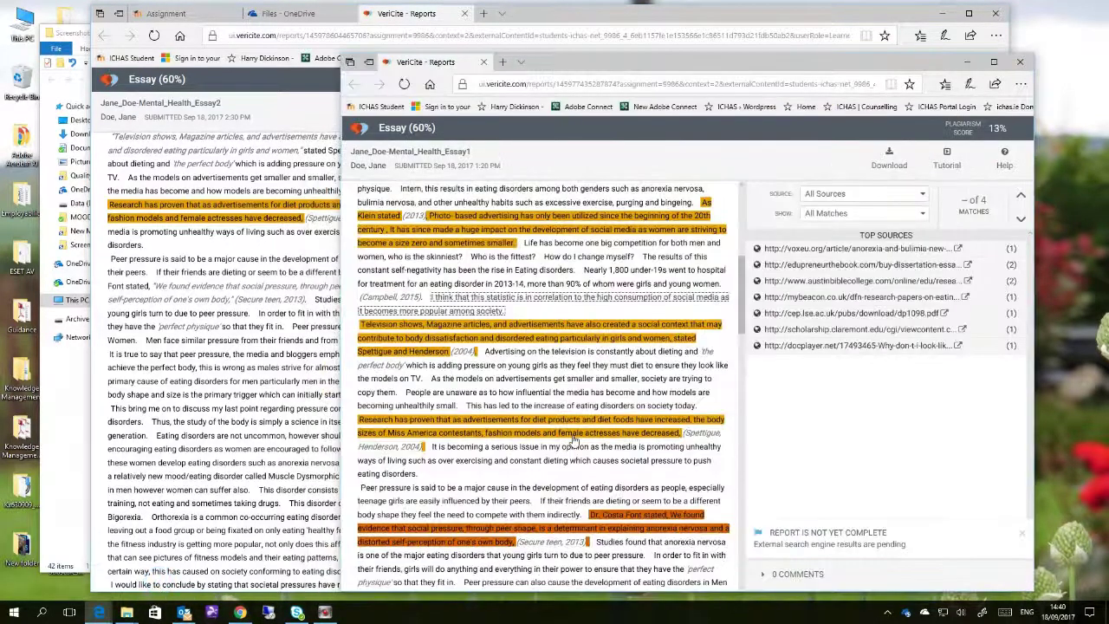
scroll(572, 441, "up", 2)
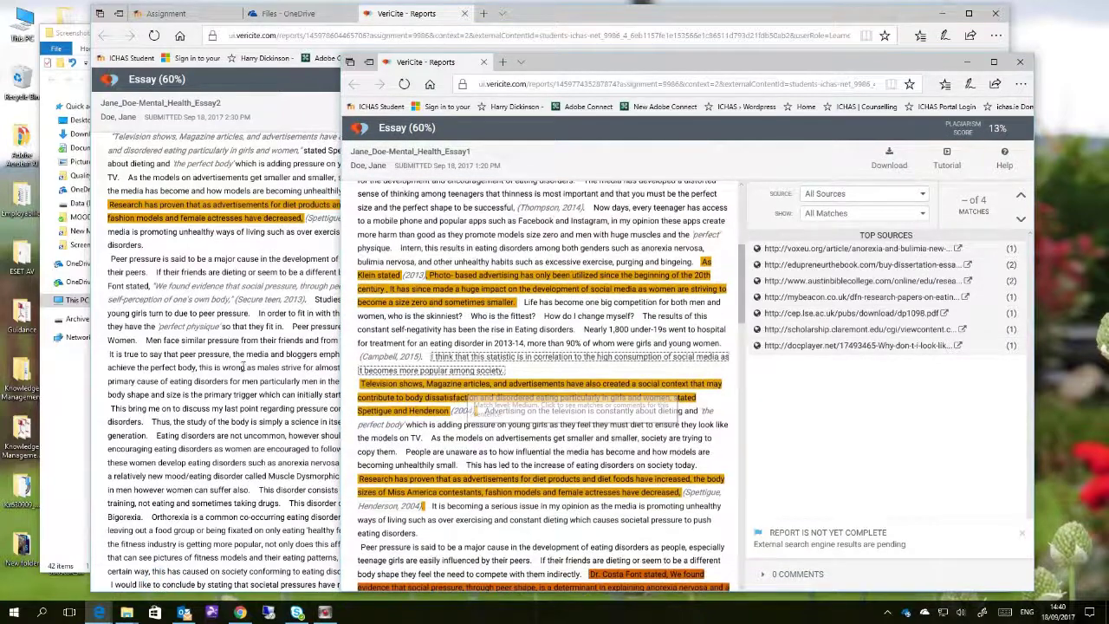
scroll(223, 336, "up", 1)
scroll(224, 336, "up", 2)
scroll(224, 338, "up", 1)
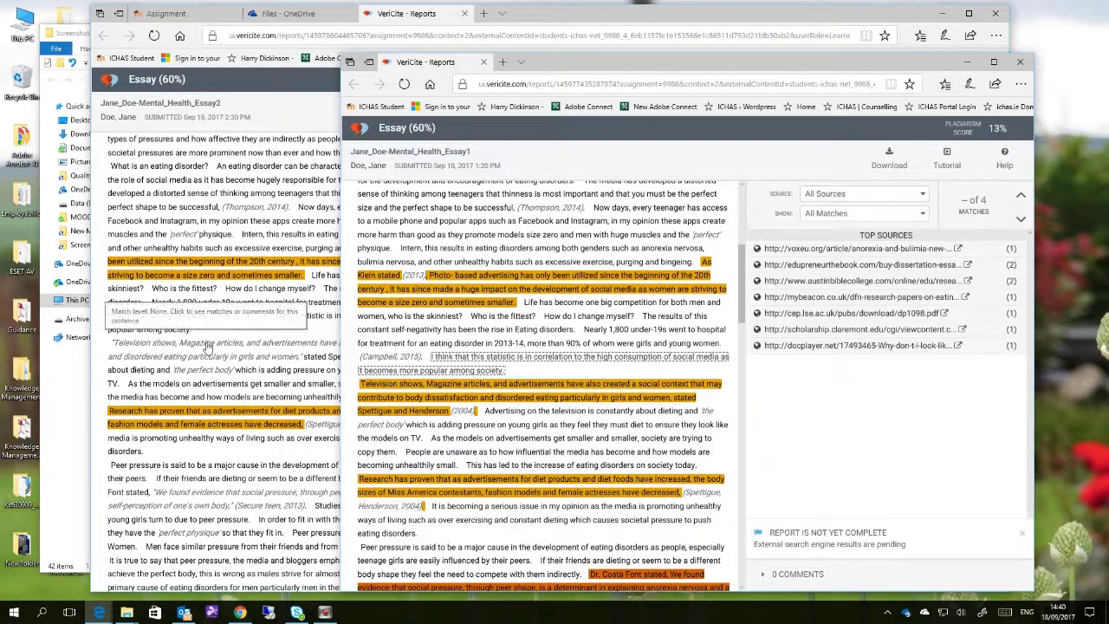
scroll(234, 360, "down", 3)
scroll(390, 425, "down", 4)
scroll(394, 416, "down", 1)
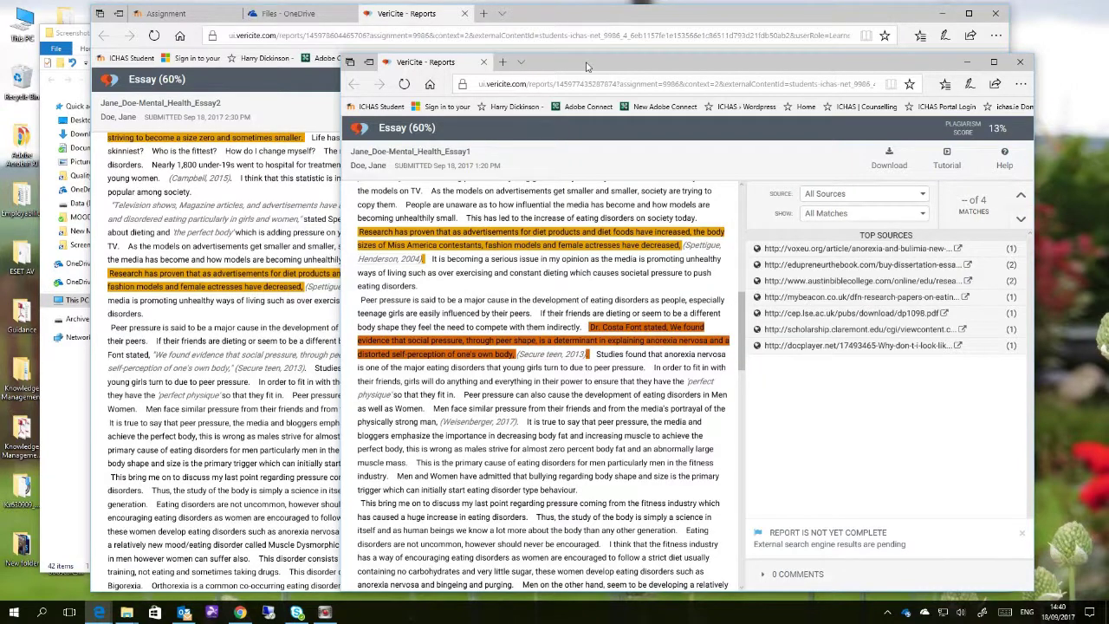
Reposition the Essay1 report window beside the Essay2 report to compare highlighted passages
left_click_drag(587, 66, 671, 40)
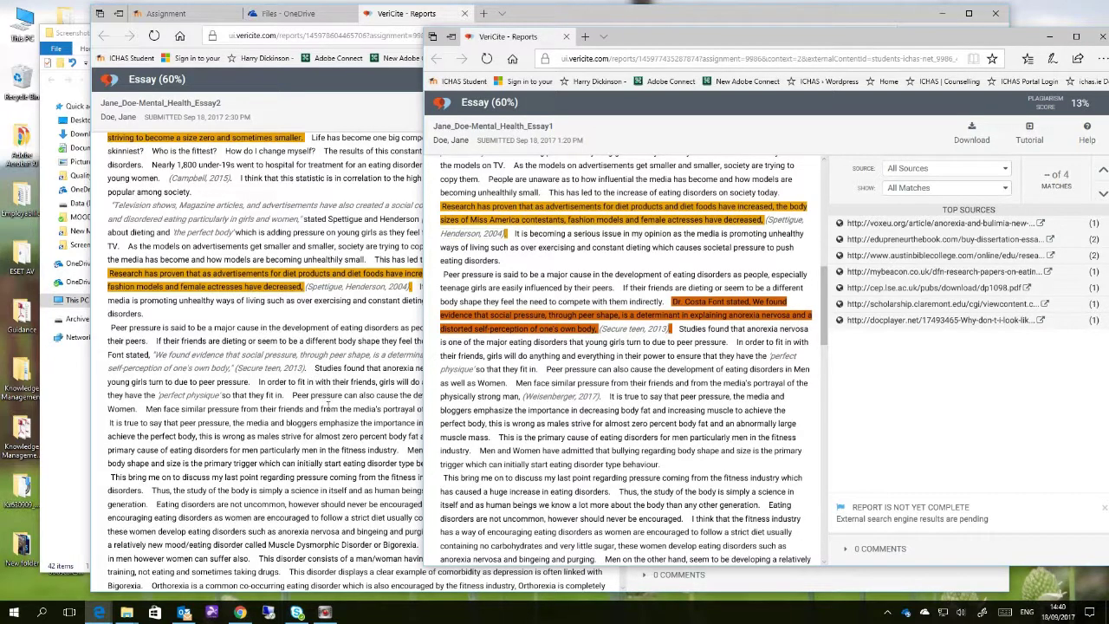
scroll(346, 461, "up", 5)
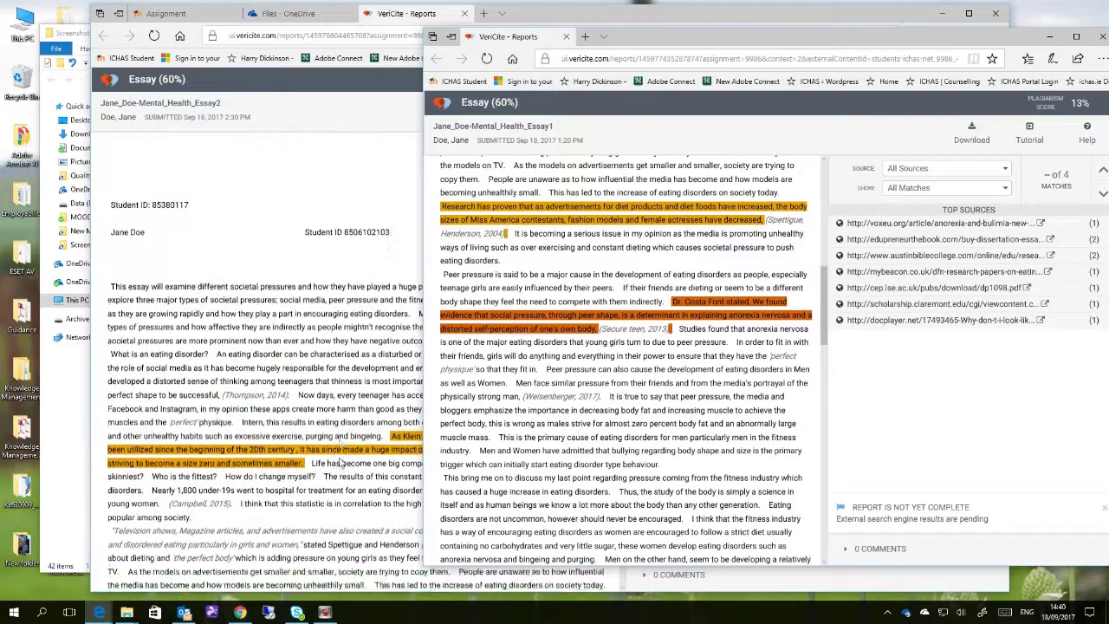
scroll(342, 464, "down", 3)
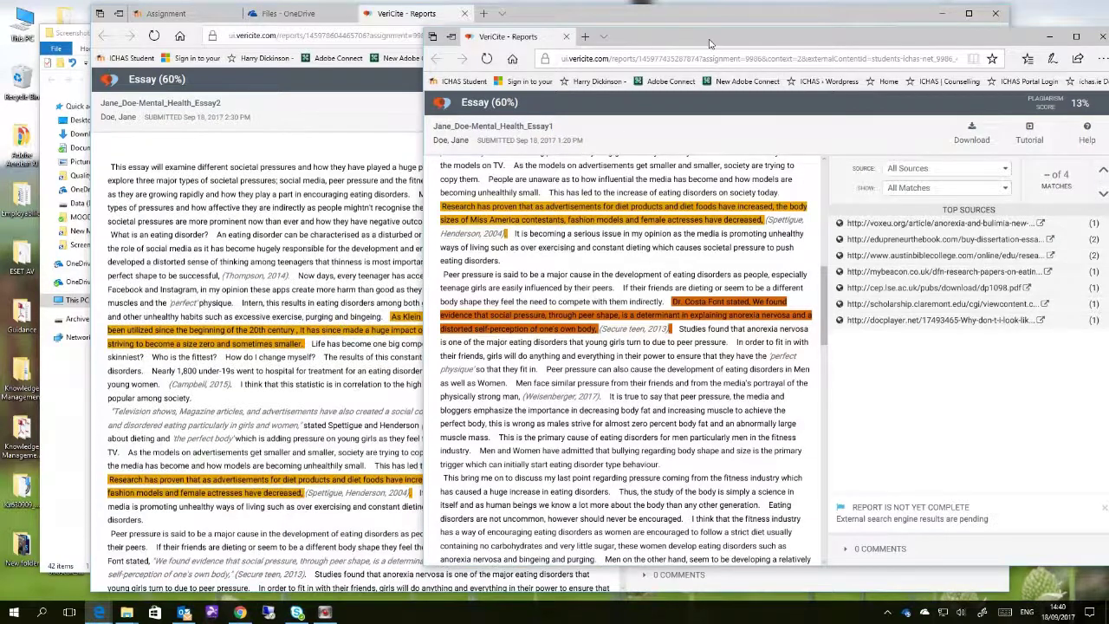
left_click_drag(710, 41, 471, 76)
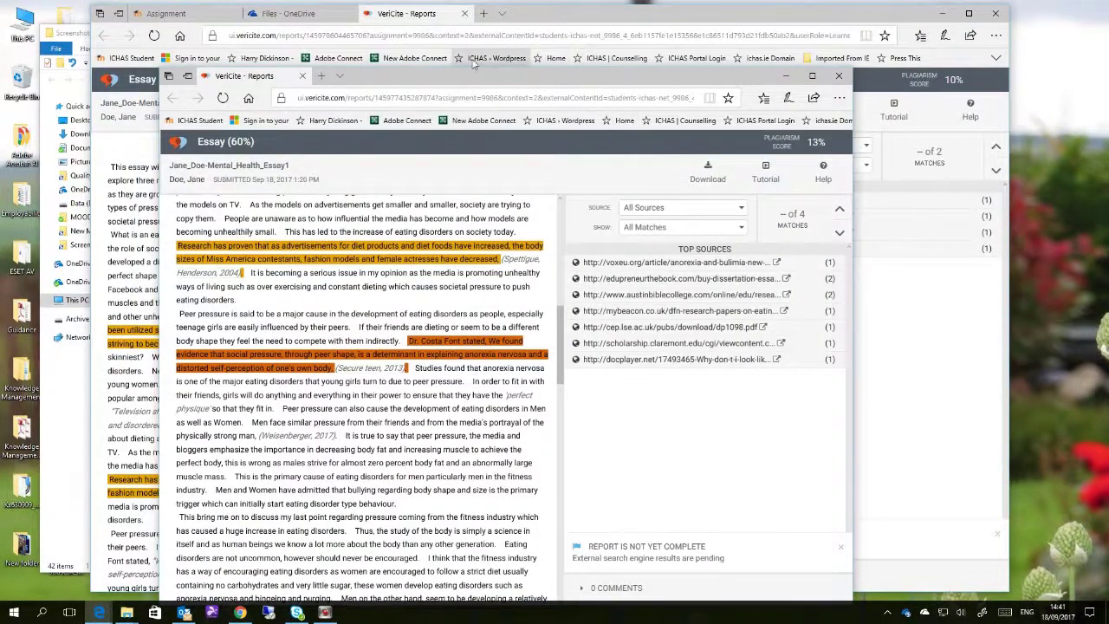
left_click_drag(442, 80, 594, 60)
Close the Essay1 report and return to the Moodle submission showing Mental Health Essay2.docx at 10%
left_click(989, 60)
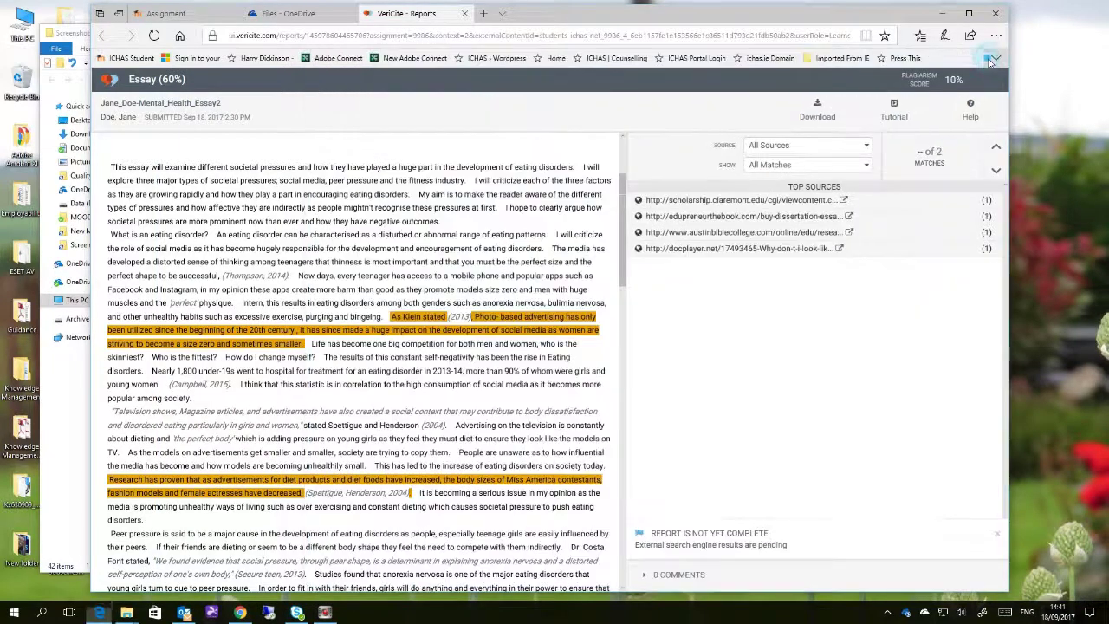
left_click(187, 16)
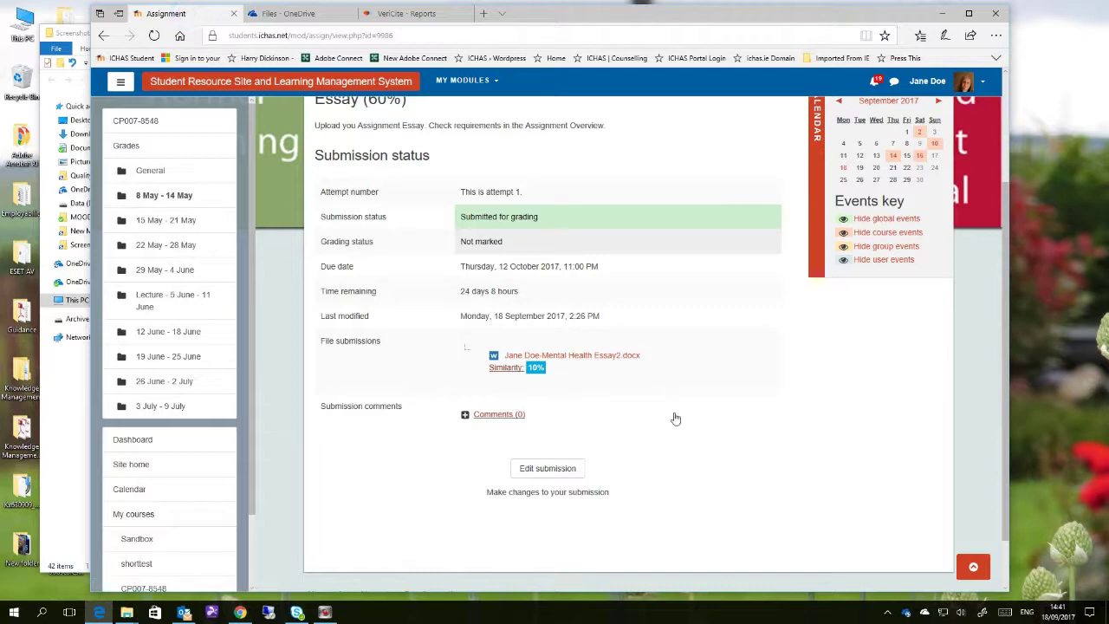
scroll(673, 421, "up", 3)
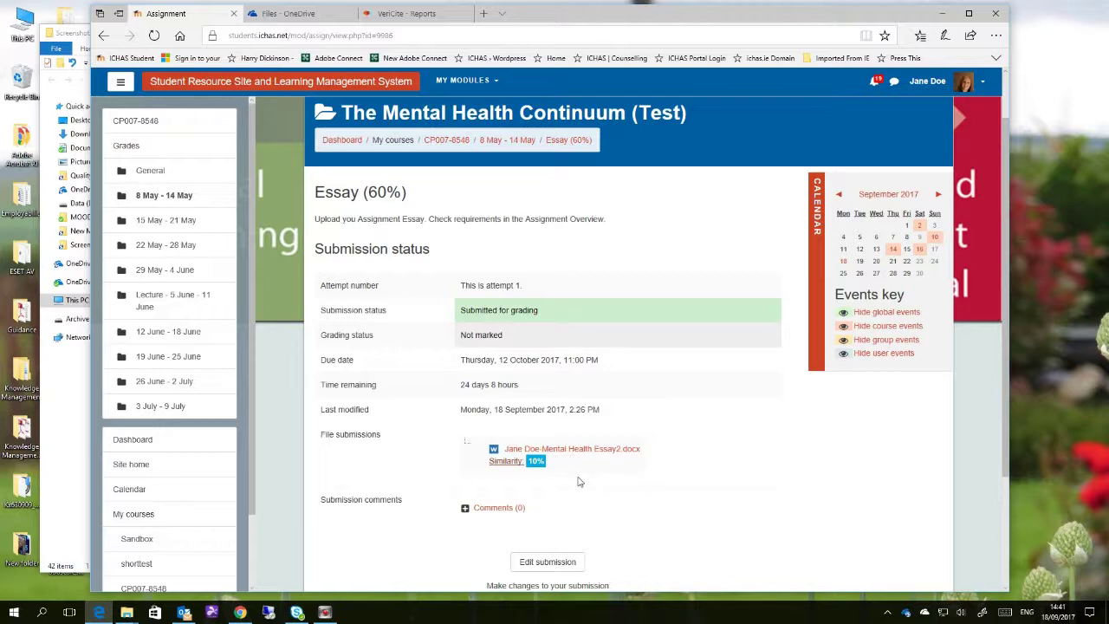
scroll(580, 481, "down", 3)
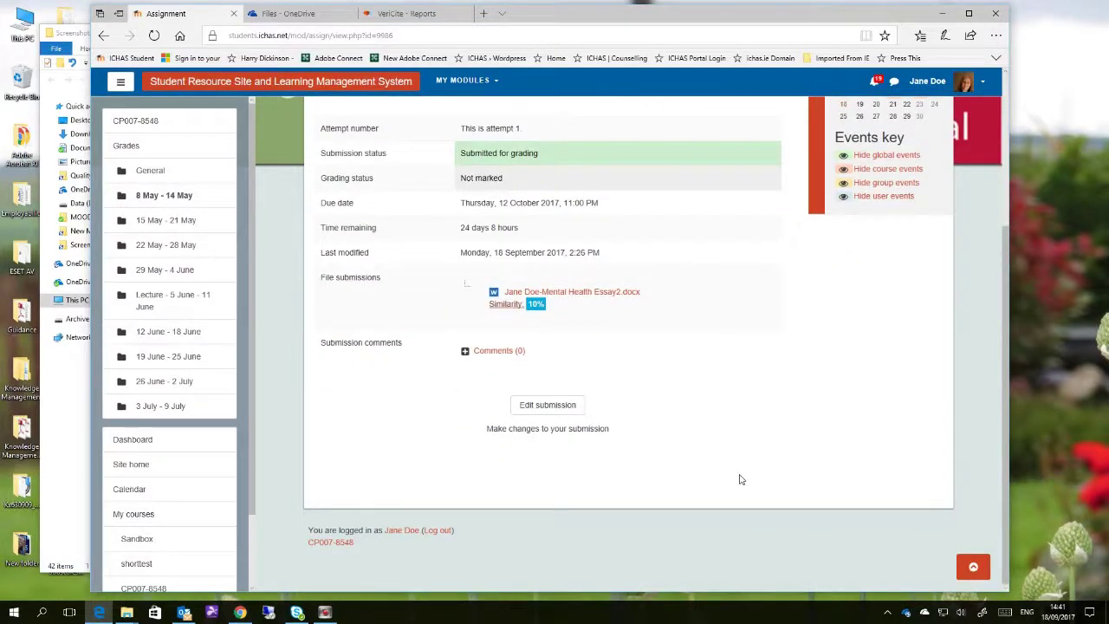
scroll(619, 483, "up", 3)
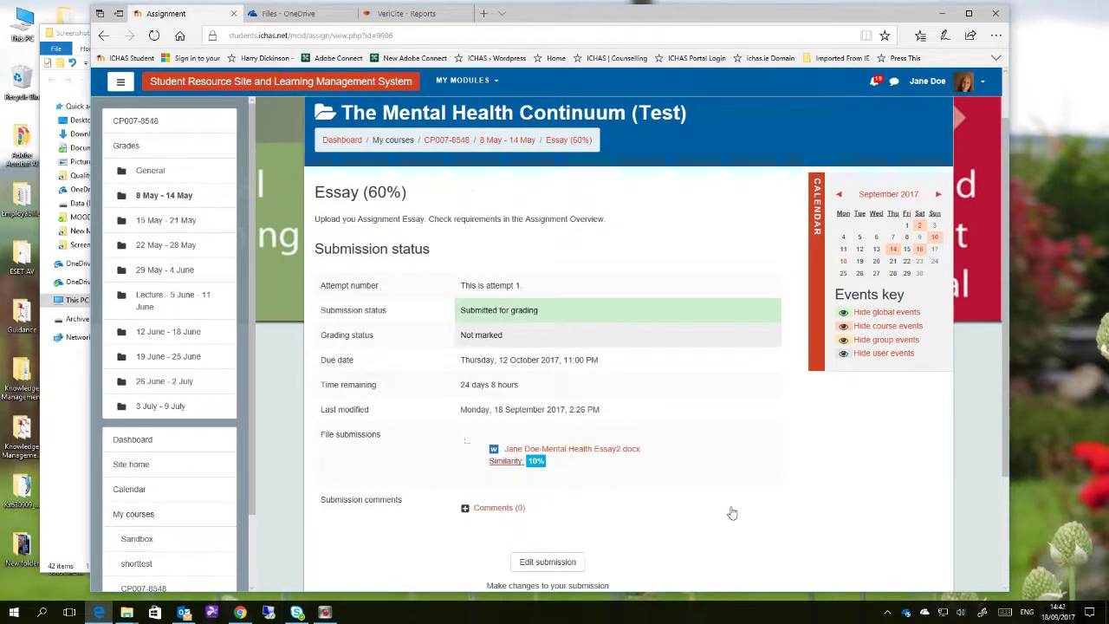
scroll(736, 517, "down", 3)
scroll(740, 521, "up", 4)
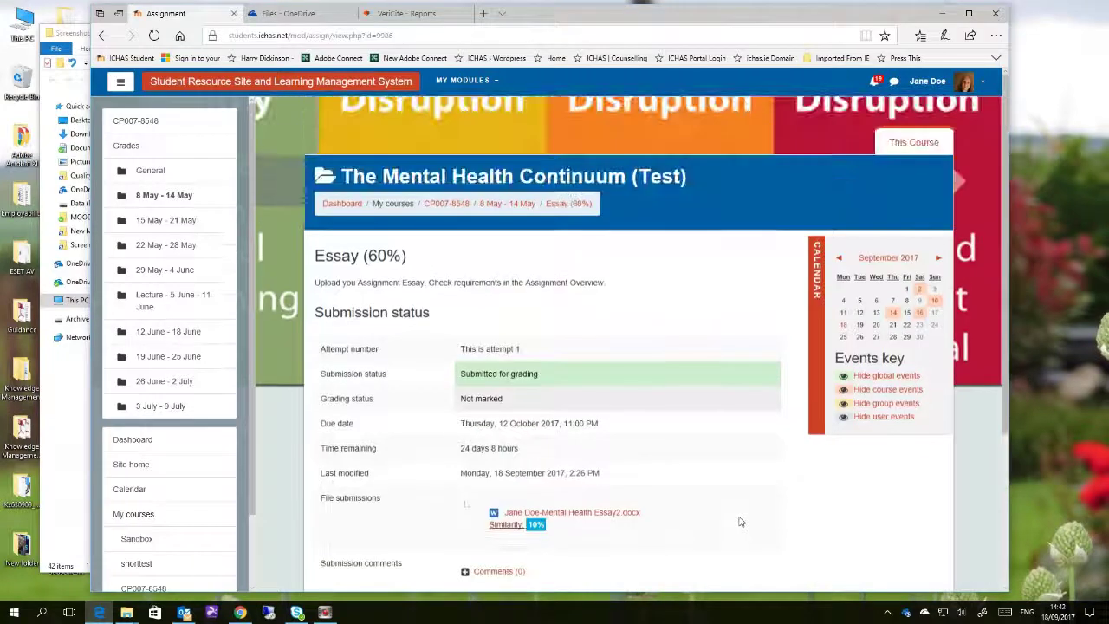